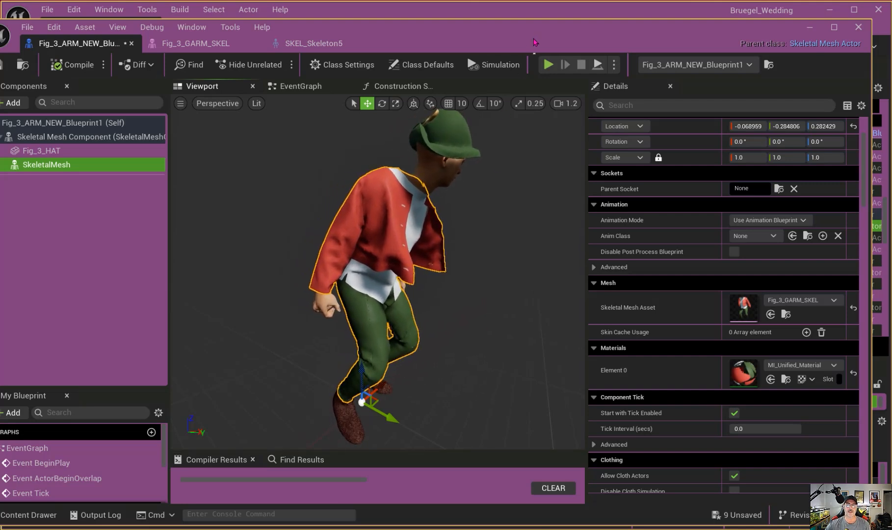
Step: Assign the FIG_2_HAT mesh to the StaticMesh component in Fig_2_ANIM_Blueprint and parent it to the Fig_2_HEAD socket
{"action": "left_click_drag", "start_coordinate": [535, 42], "coordinate": [509, 452]}
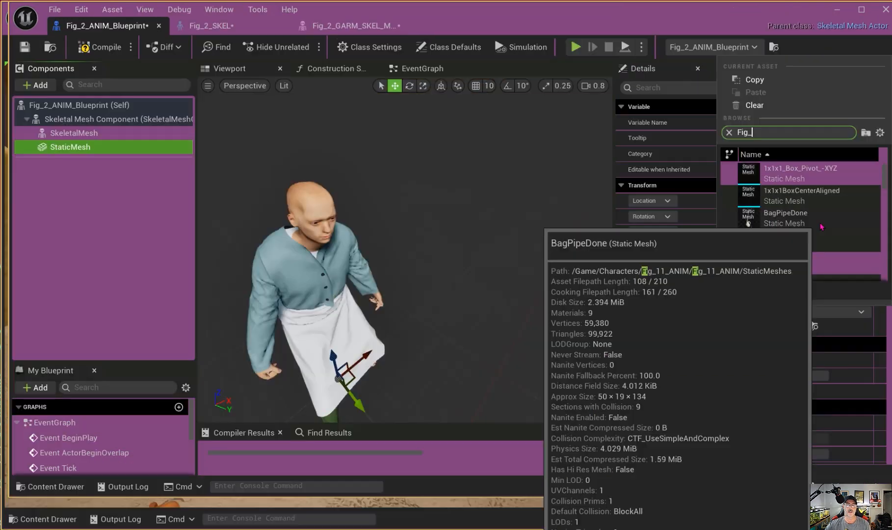
{"action": "type", "text": "2_HAT"}
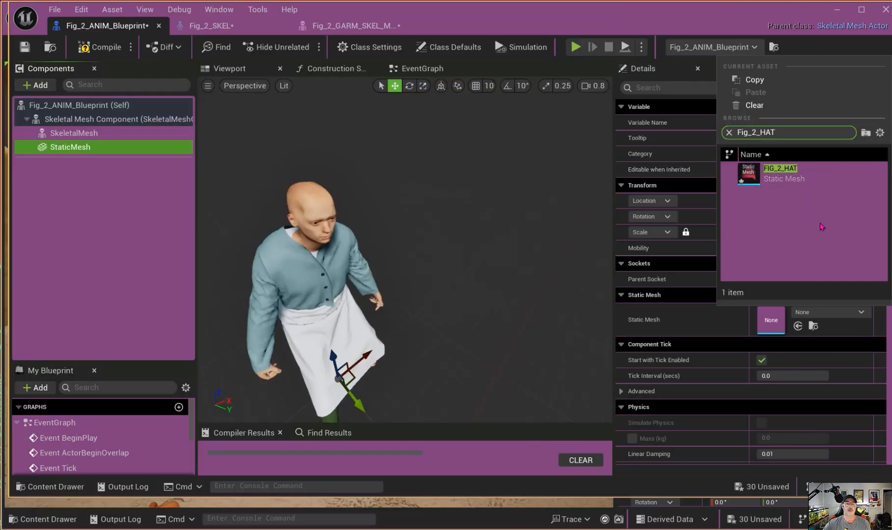
{"action": "key", "text": "Return"}
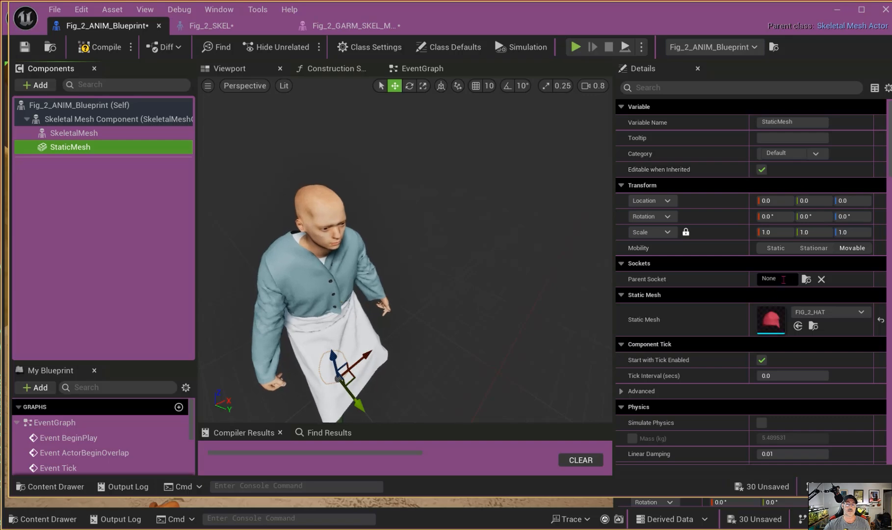
{"action": "left_click", "coordinate": [806, 280]}
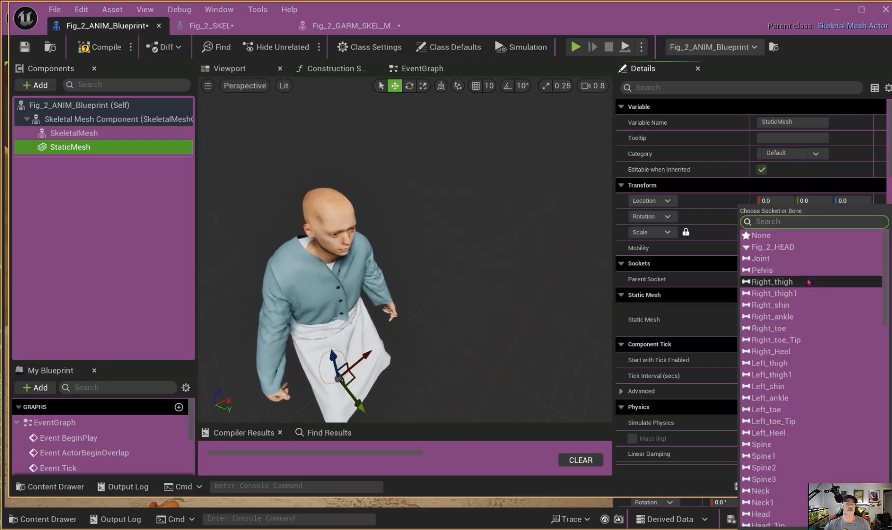
{"action": "left_click", "coordinate": [785, 247]}
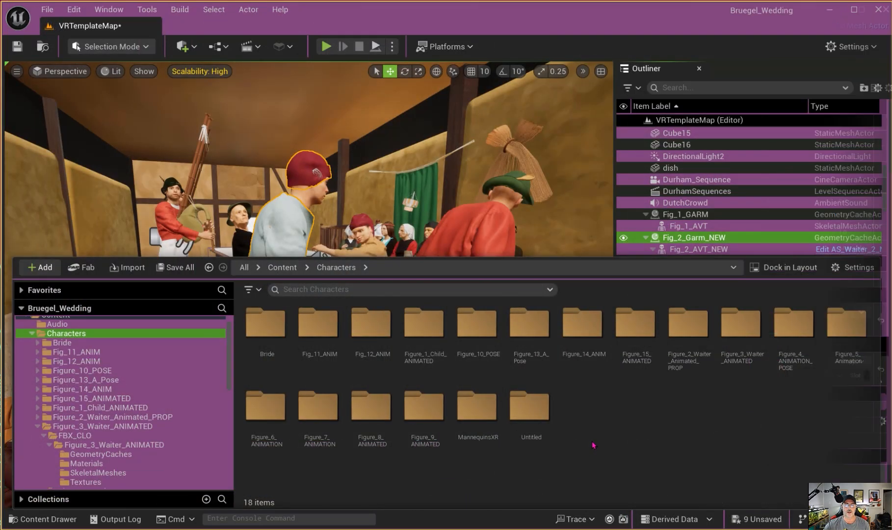
Step: Create a new folder named Figure_2_NEW inside the Characters content folder
{"action": "right_click", "coordinate": [604, 442]}
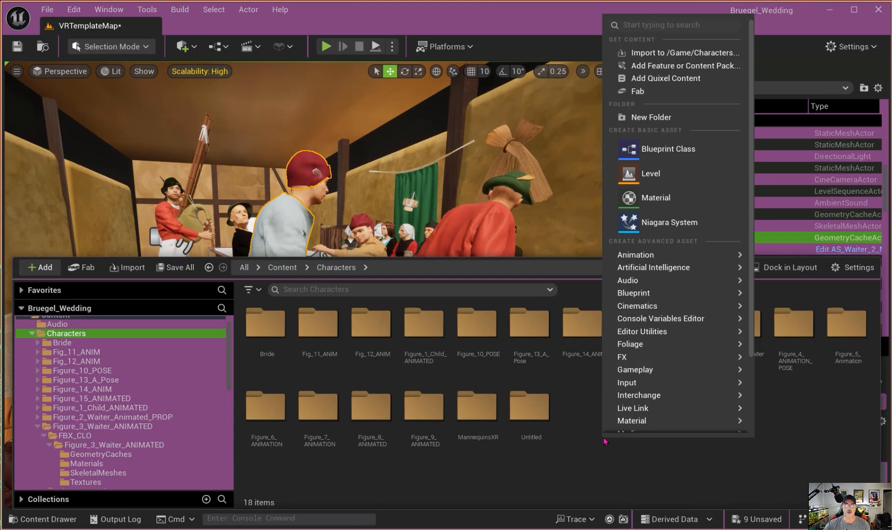
{"action": "left_click", "coordinate": [648, 117]}
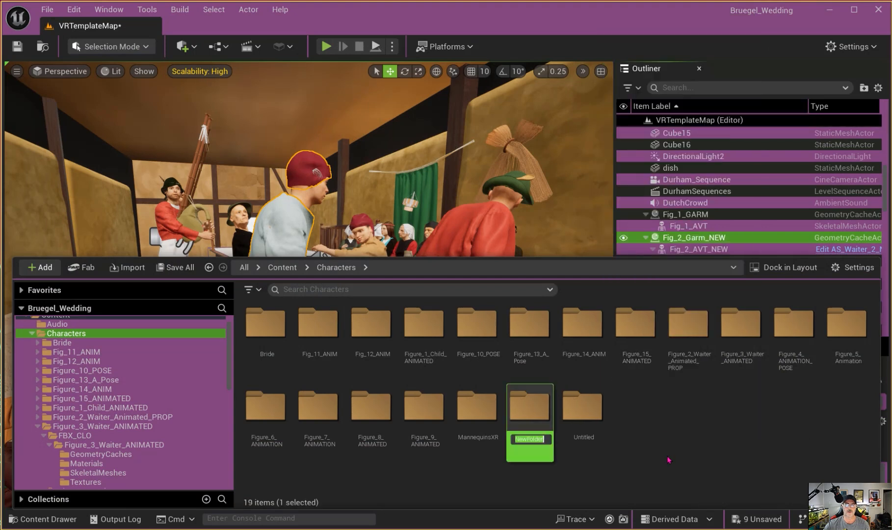
{"action": "type", "text": "Figure_2"}
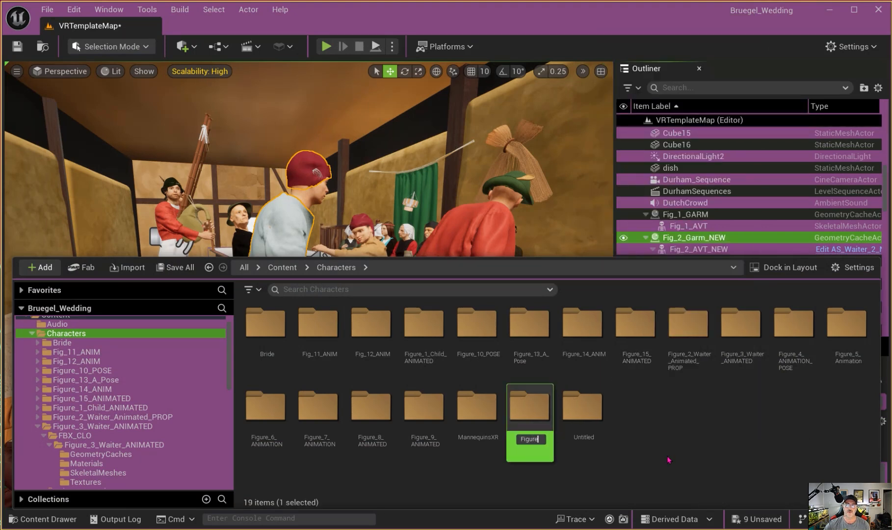
{"action": "type", "text": "_NEW"}
{"action": "key", "text": "Return"}
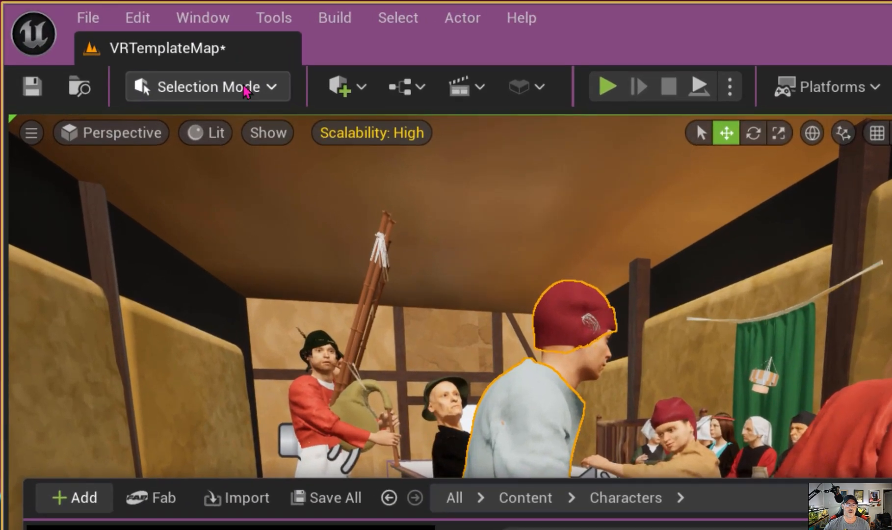
Step: Set the level editor to CLO/MD LiveSync mode and switch to the waiter's garment project in CLO
{"action": "left_click", "coordinate": [244, 87]}
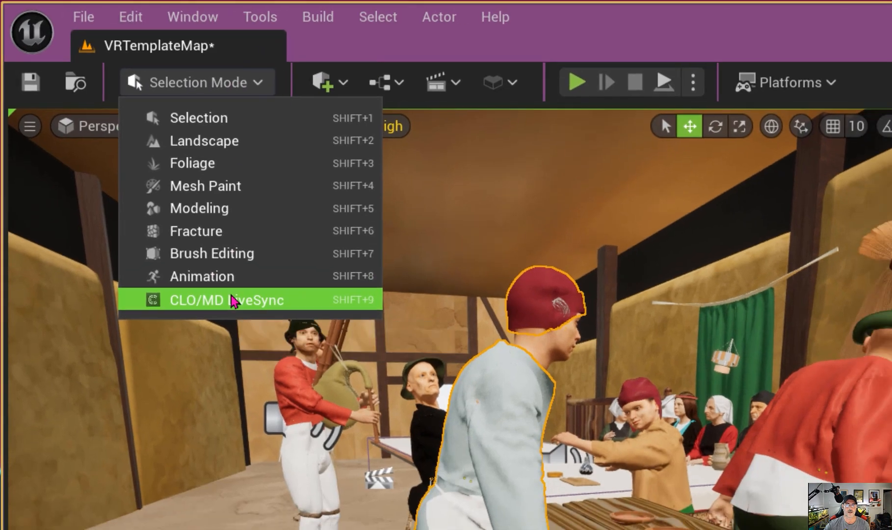
{"action": "left_click", "coordinate": [247, 315]}
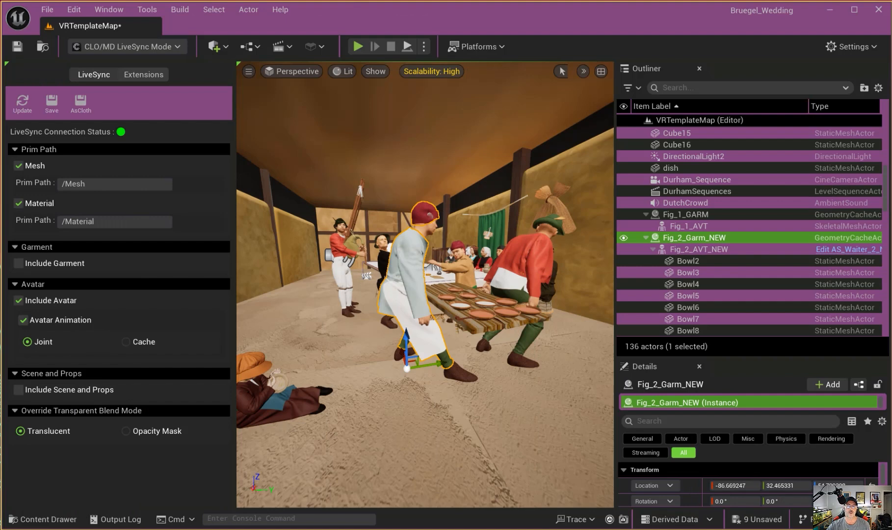
{"action": "left_click", "coordinate": [443, 529]}
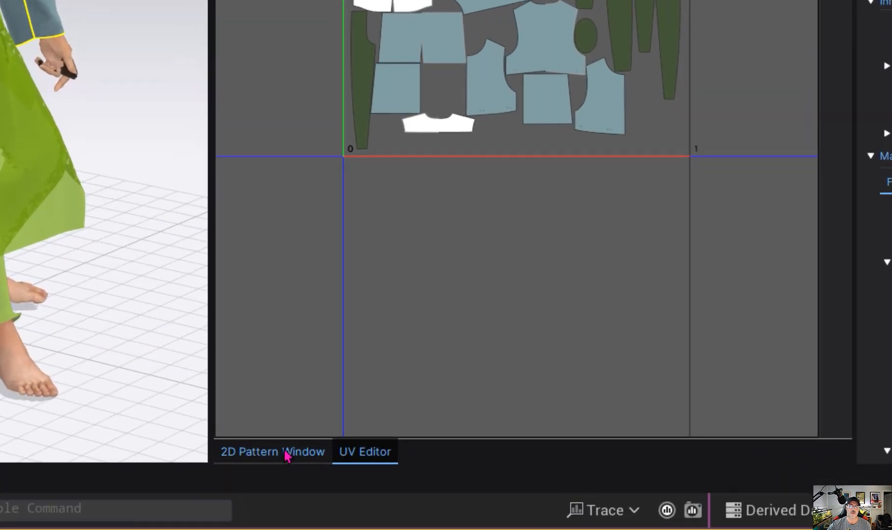
Step: Select all garment patterns in the 2D pattern view and return to the UV Editor
{"action": "left_click", "coordinate": [405, 488]}
{"action": "left_click_drag", "start_coordinate": [649, 265], "coordinate": [238, 11]}
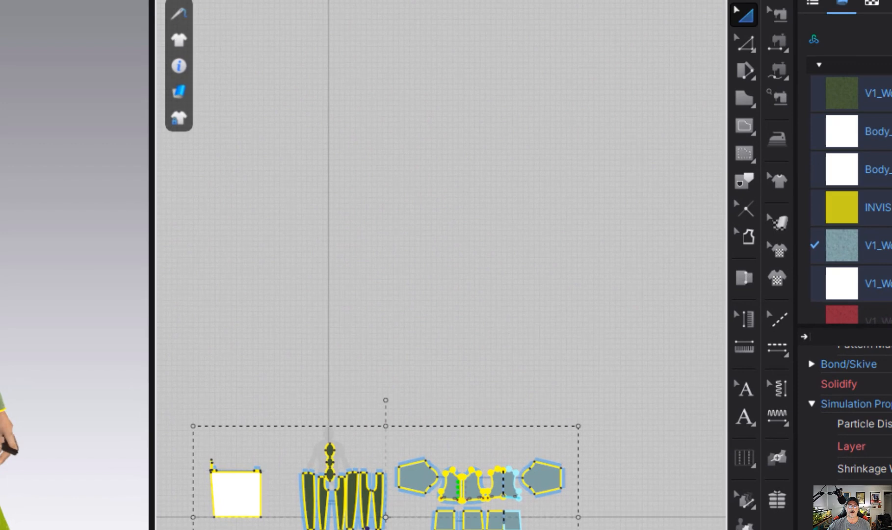
{"action": "left_click", "coordinate": [305, 526]}
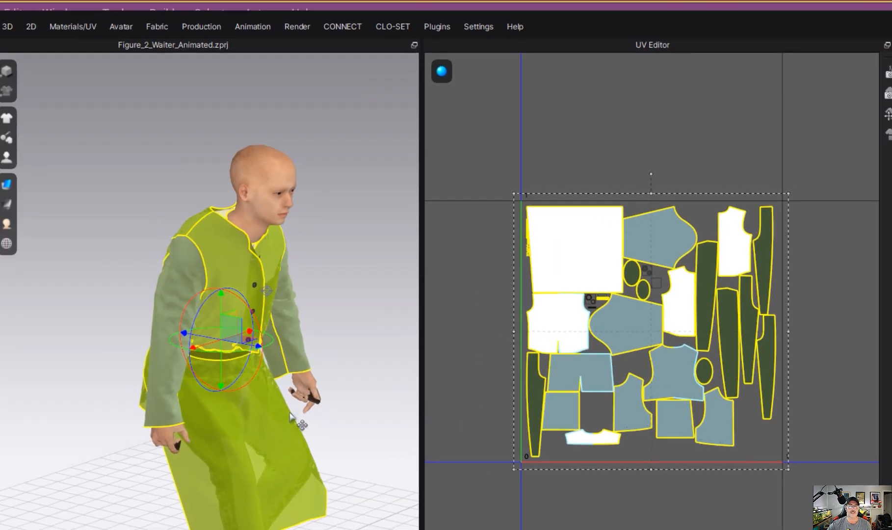
Step: Open the Animation Editor to show the Waiter_2_NEW Pose animation track
{"action": "left_click", "coordinate": [252, 26]}
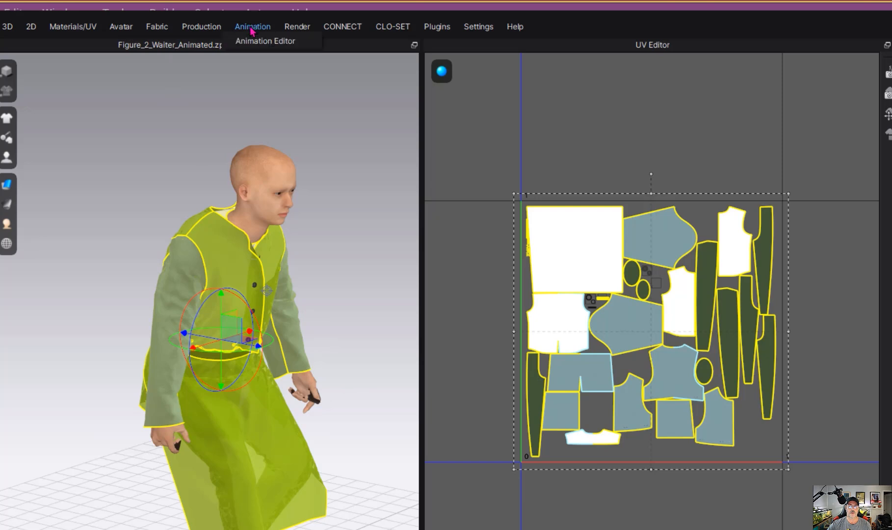
{"action": "left_click", "coordinate": [262, 37]}
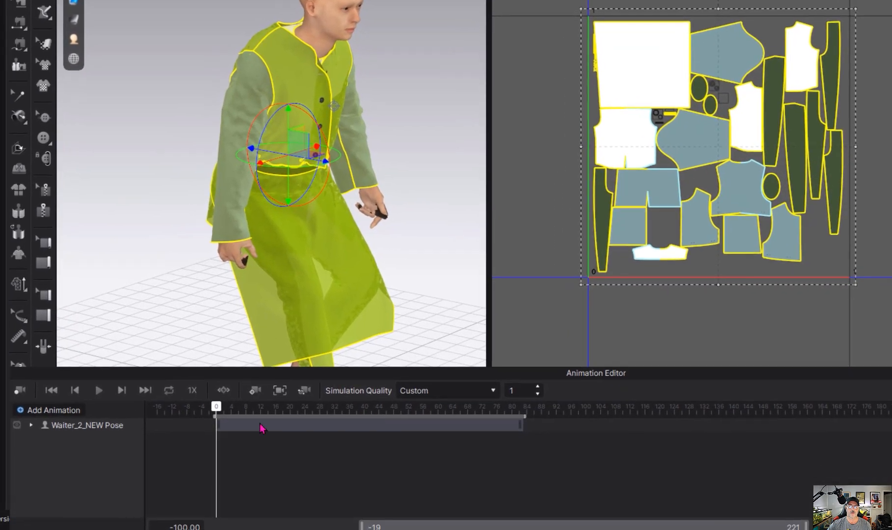
{"action": "left_click", "coordinate": [13, 411]}
{"action": "left_click", "coordinate": [20, 391]}
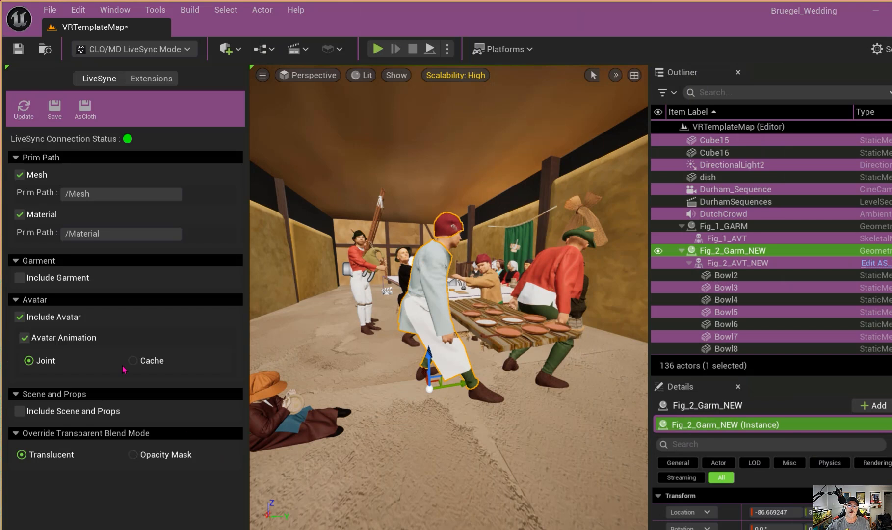
Step: Include the garment in Unreal's LiveSync options alongside the joint-animated avatar and update the scene from CLO
{"action": "left_click", "coordinate": [20, 278]}
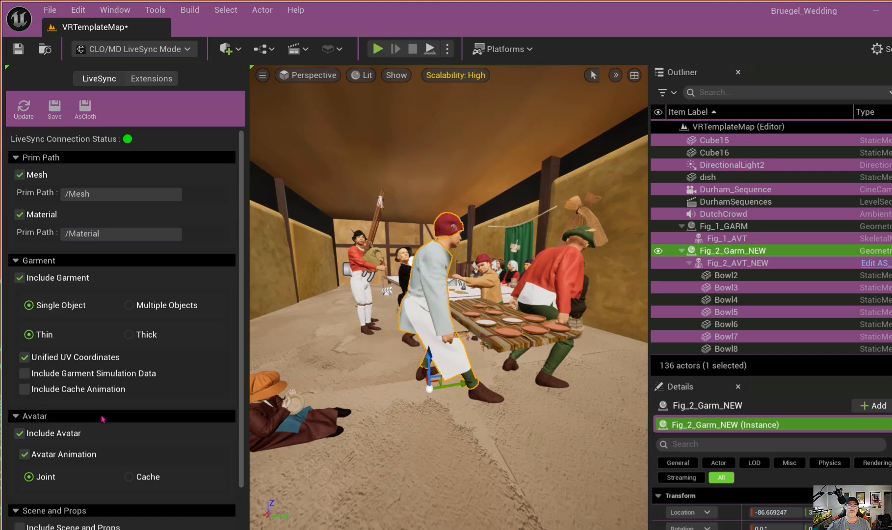
{"action": "scroll", "coordinate": [102, 418], "scroll_direction": "down", "scroll_amount": 1}
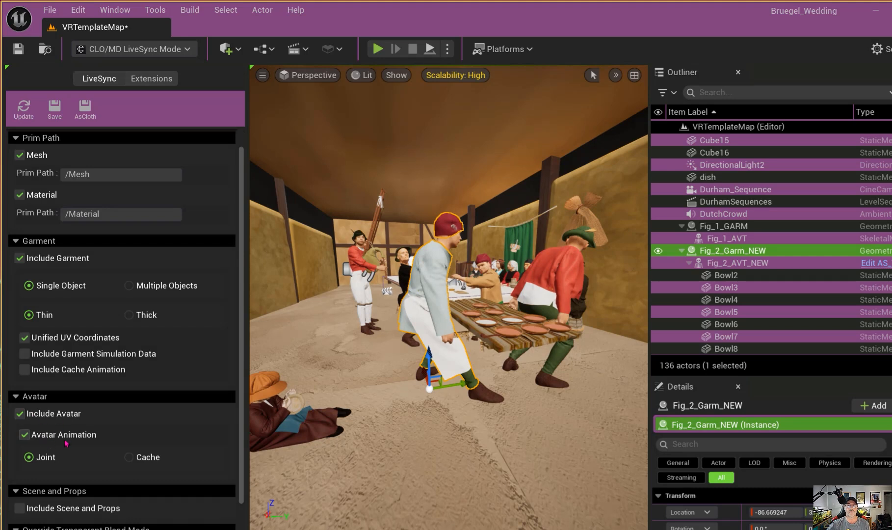
{"action": "left_click", "coordinate": [29, 120]}
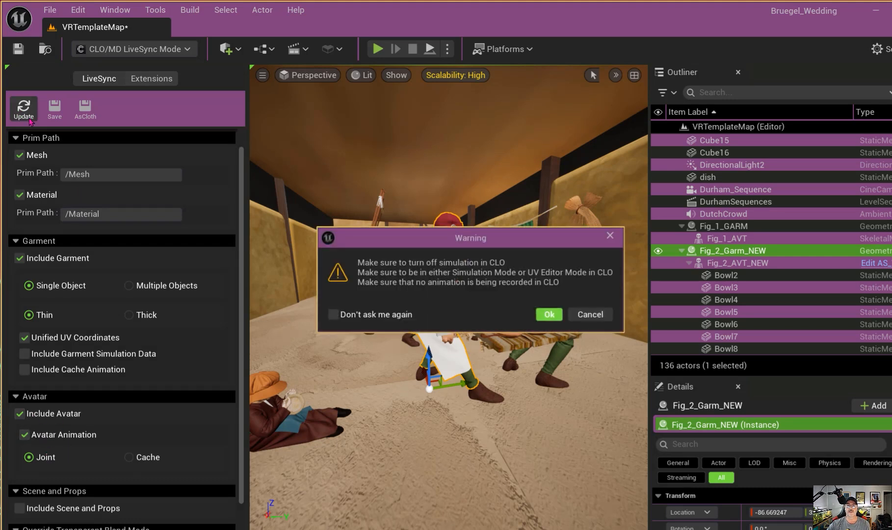
{"action": "left_click", "coordinate": [549, 314]}
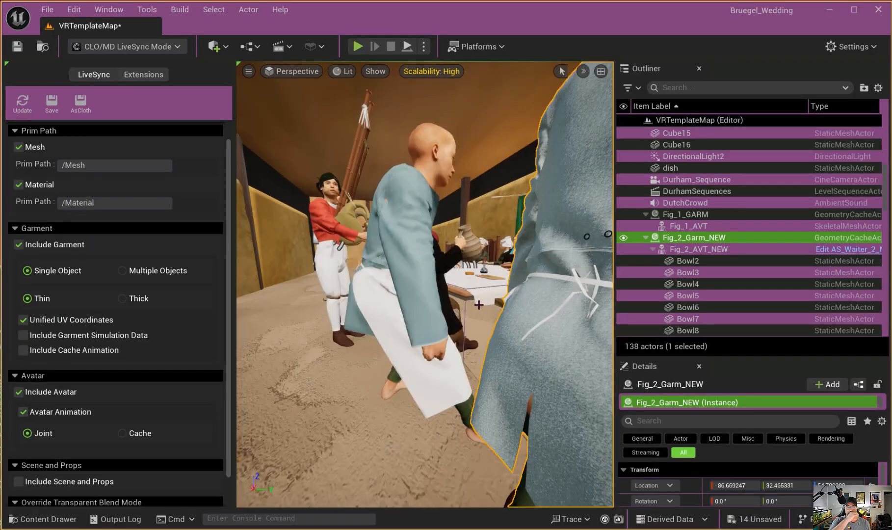
Step: Save the synced USD assets into the Figure_2_NEW folder under Characters
{"action": "left_click", "coordinate": [52, 103]}
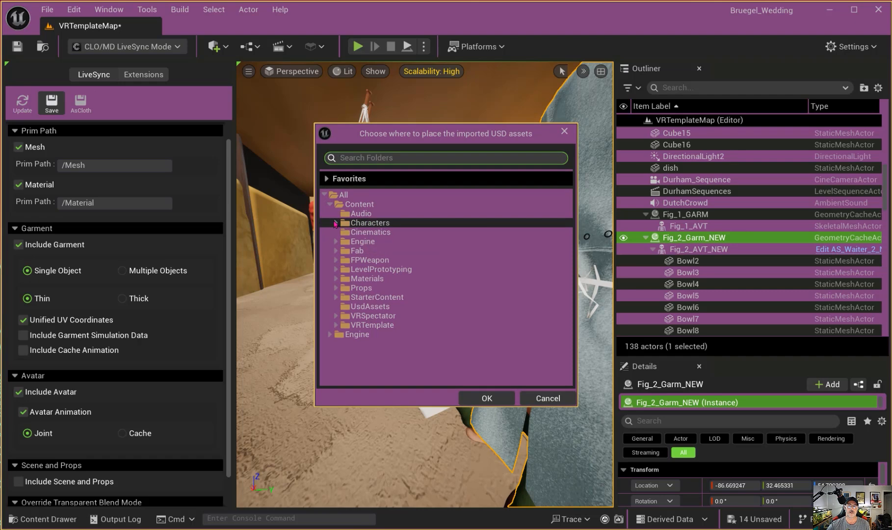
{"action": "left_click", "coordinate": [335, 217]}
{"action": "left_click", "coordinate": [336, 223]}
{"action": "scroll", "coordinate": [378, 296], "scroll_direction": "down", "scroll_amount": 2}
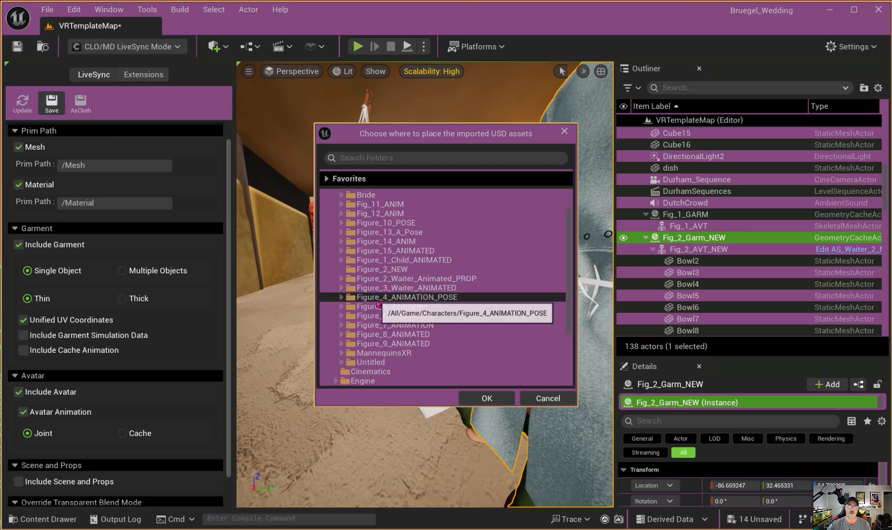
{"action": "left_click", "coordinate": [380, 271]}
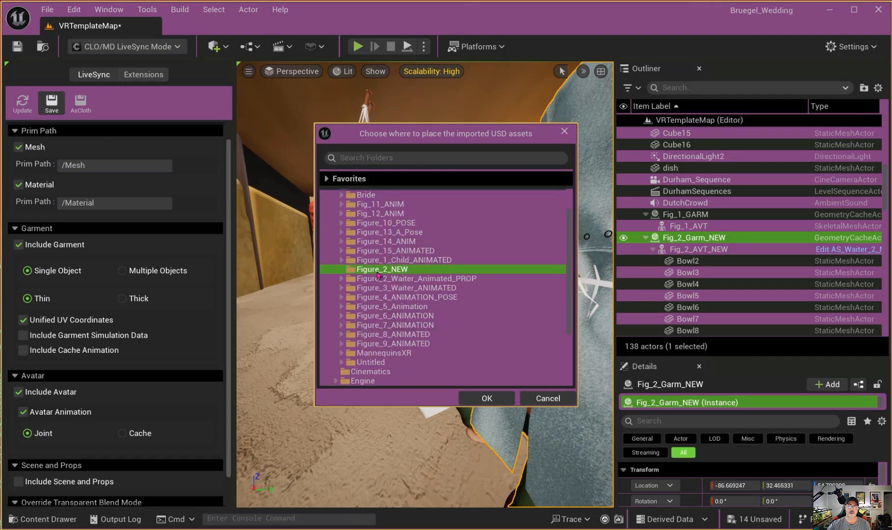
{"action": "left_click", "coordinate": [477, 396]}
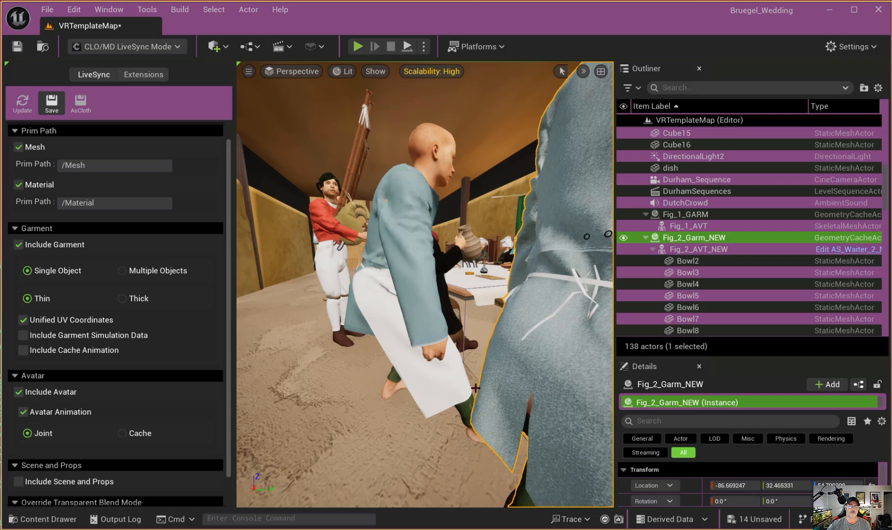
Step: Place the AS_Waiter_2_NEW_Pose animation from Figure_2_NEW's Figure_2_Waiter_Animated SkeletalMeshes folder into the level
{"action": "key", "text": "ctrl+space"}
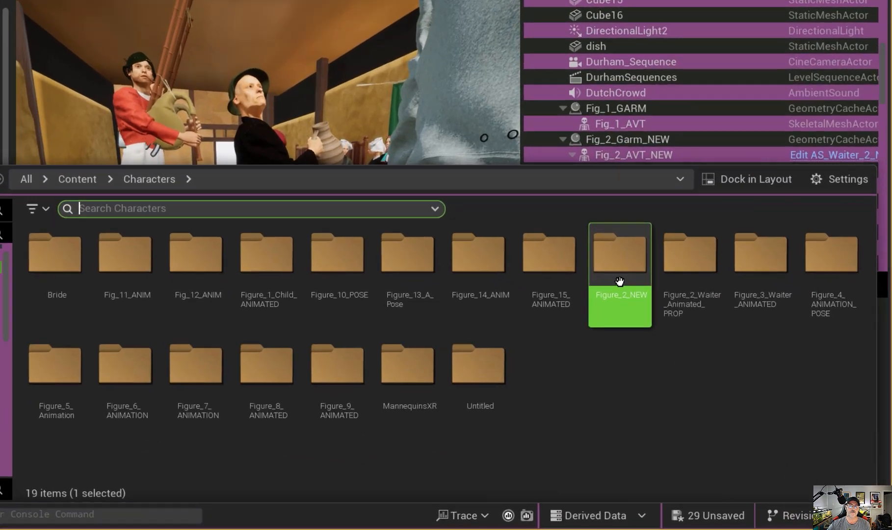
{"action": "double_click", "coordinate": [619, 280]}
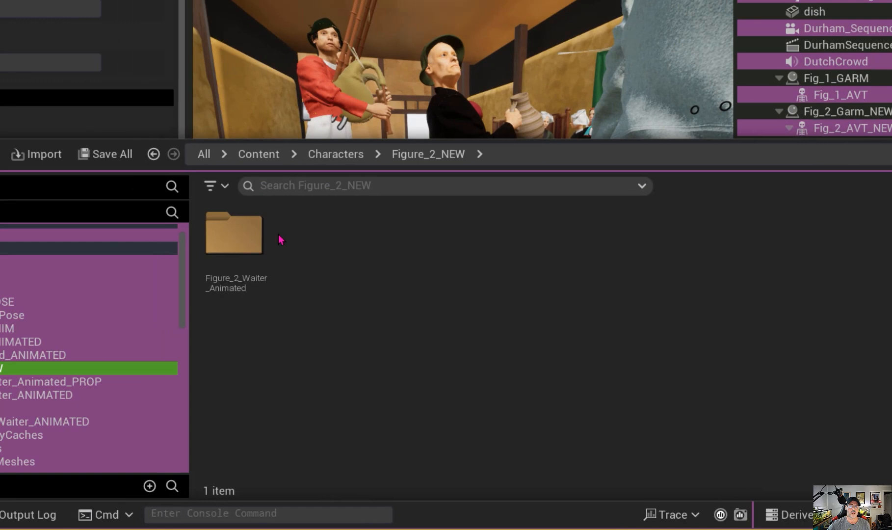
{"action": "double_click", "coordinate": [241, 241]}
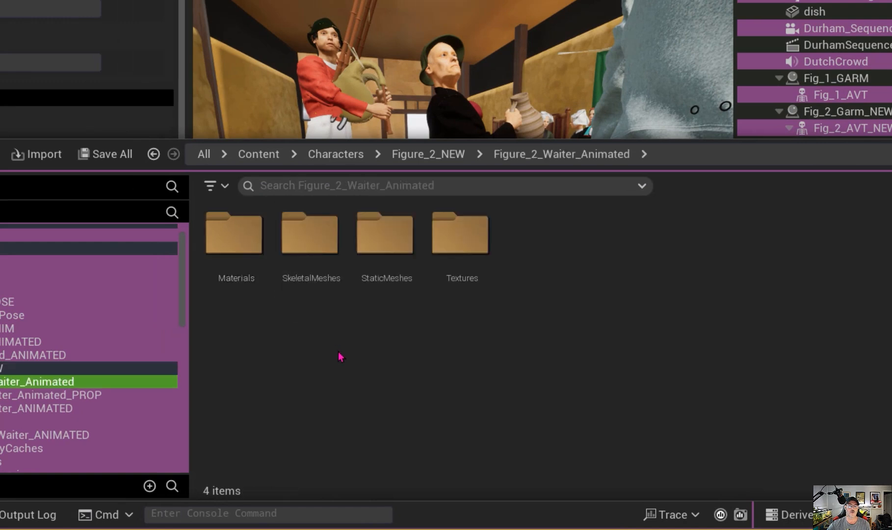
{"action": "double_click", "coordinate": [317, 240]}
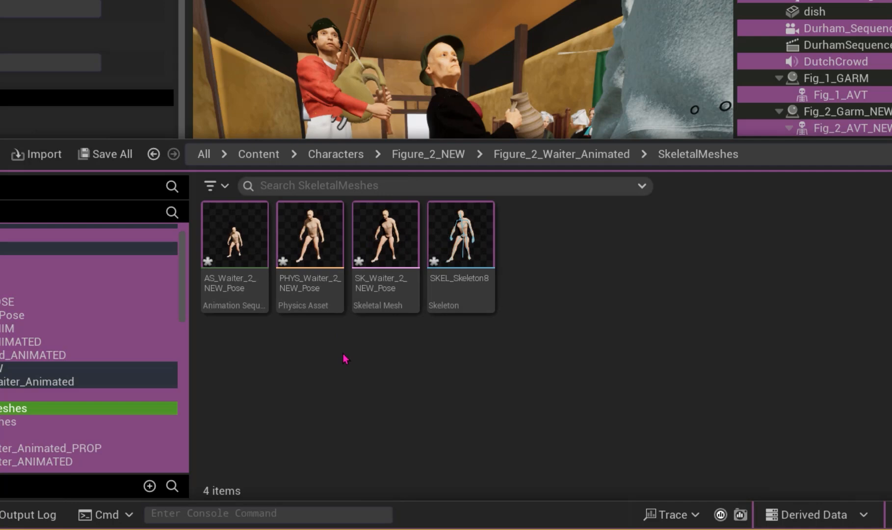
{"action": "left_click_drag", "start_coordinate": [255, 285], "coordinate": [368, 283]}
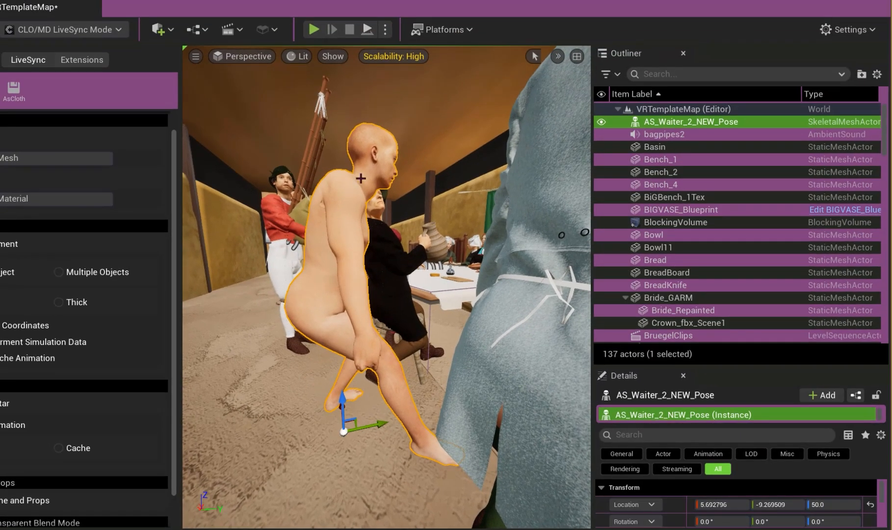
Step: Return the editor to Selection mode, then run and stop a simulation to check the placed waiter's animation
{"action": "left_click", "coordinate": [103, 31]}
{"action": "left_click", "coordinate": [35, 51]}
{"action": "mouse_move", "coordinate": [324, 196]}
{"action": "right_mouse_down"}
{"action": "mouse_move", "coordinate": [324, 229]}
{"action": "mouse_move", "coordinate": [314, 198]}
{"action": "right_mouse_up"}
{"action": "key", "text": "s"}
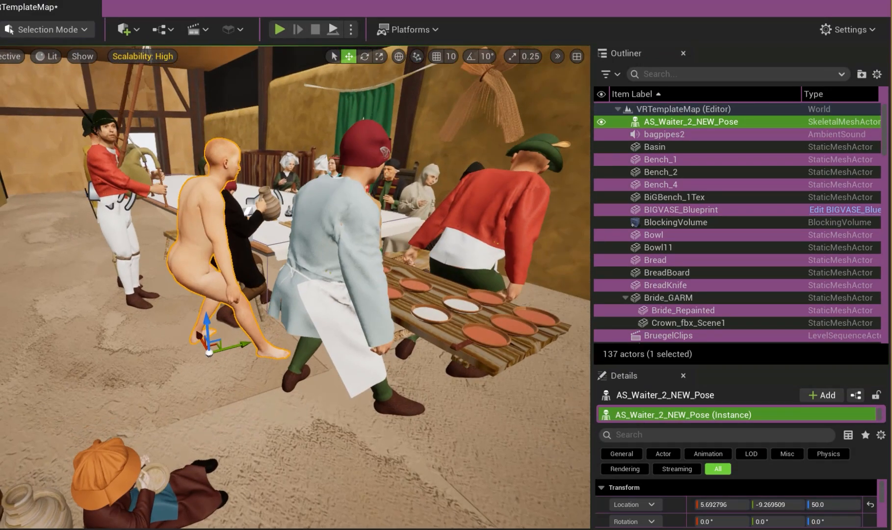
{"action": "left_click", "coordinate": [333, 30]}
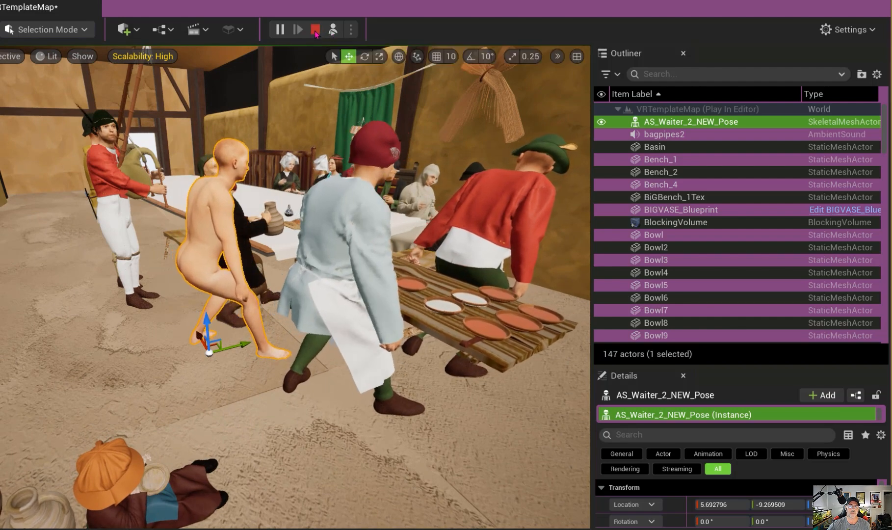
{"action": "left_click", "coordinate": [318, 30]}
Step: Convert the AS_Waiter_2_NEW_Pose actor into a Blueprint class as a new subclass of SkeletalMeshActor
{"action": "right_click_drag", "start_coordinate": [279, 365], "coordinate": [275, 334]}
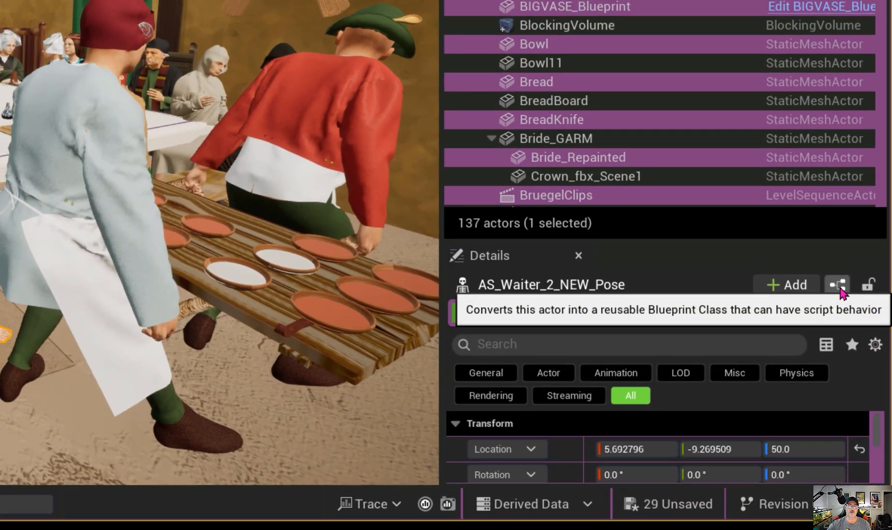
{"action": "left_click", "coordinate": [839, 279]}
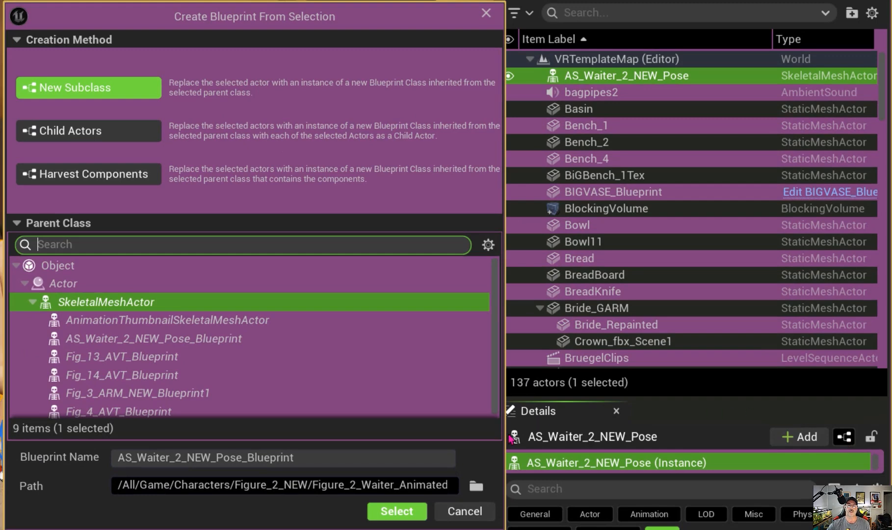
{"action": "left_click", "coordinate": [397, 512]}
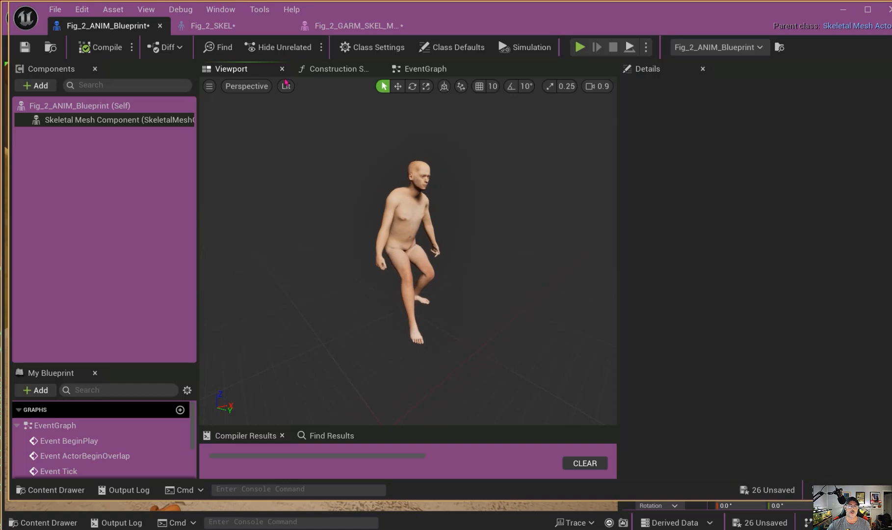
Step: Review the Blueprint's EventGraph and viewport, and open the Fig_2_SKEL skeleton asset for inspection
{"action": "left_click", "coordinate": [425, 68]}
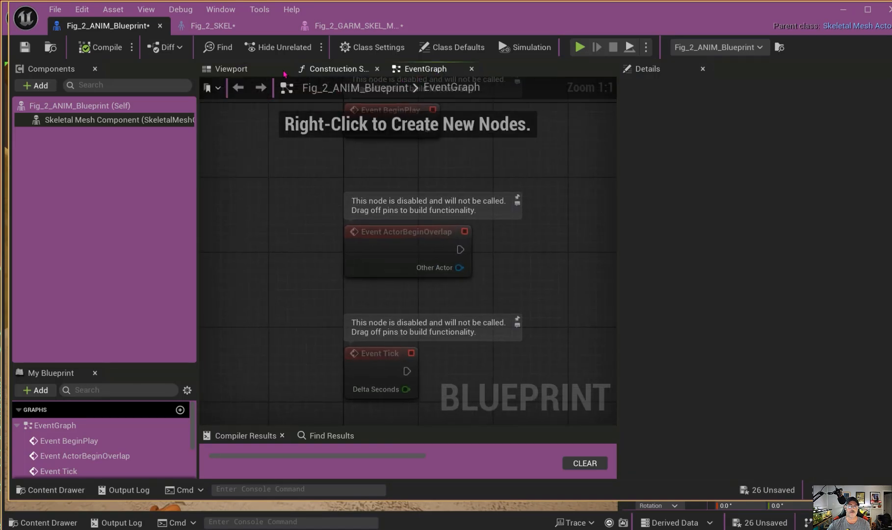
{"action": "left_click", "coordinate": [236, 71]}
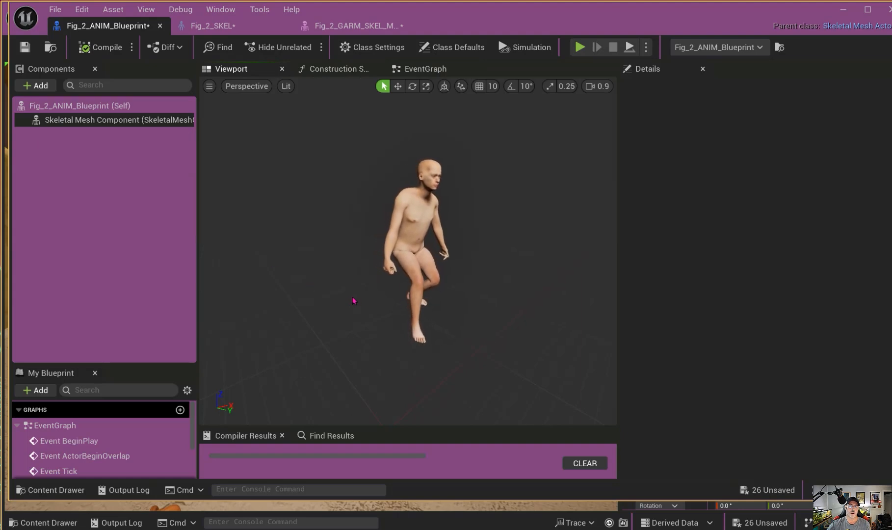
{"action": "left_click", "coordinate": [223, 26]}
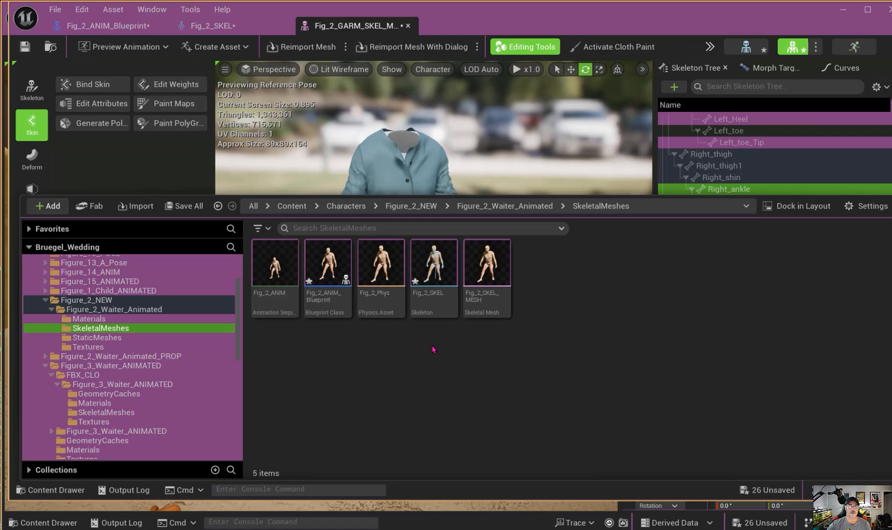
{"action": "double_click", "coordinate": [434, 302]}
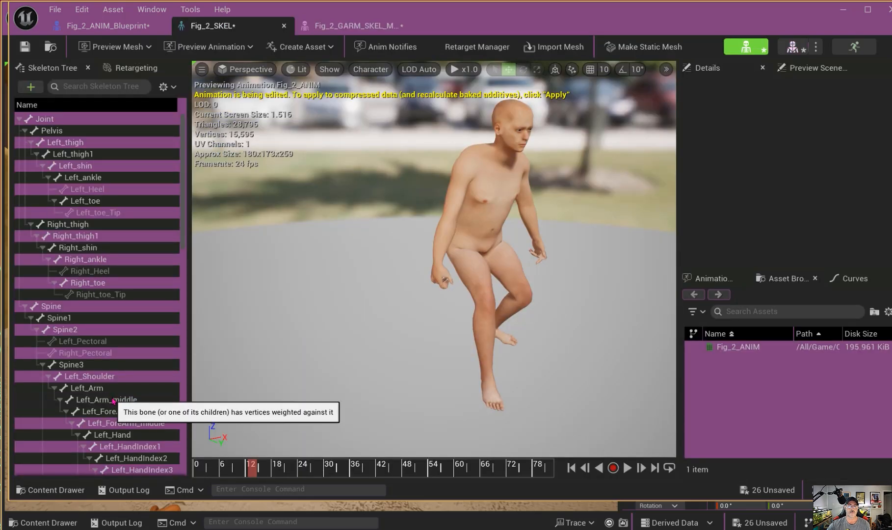
Step: Try converting Fig_2-Garm_STATIC to a skeletal mesh using the existing Fig_2_SKEL_MESH, and locate that mesh in the SkeletalMeshes folder
{"action": "left_click", "coordinate": [51, 490]}
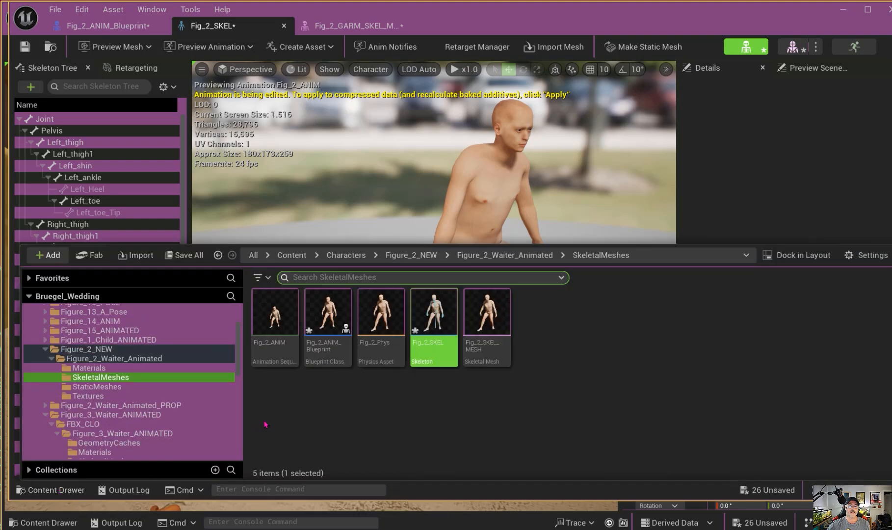
{"action": "mouse_move", "coordinate": [490, 327]}
{"action": "left_click", "coordinate": [489, 327]}
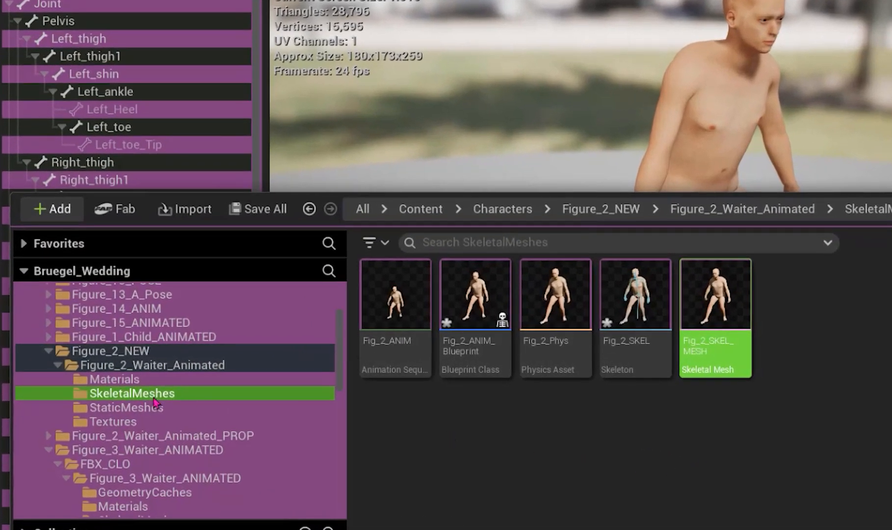
{"action": "left_click", "coordinate": [155, 406]}
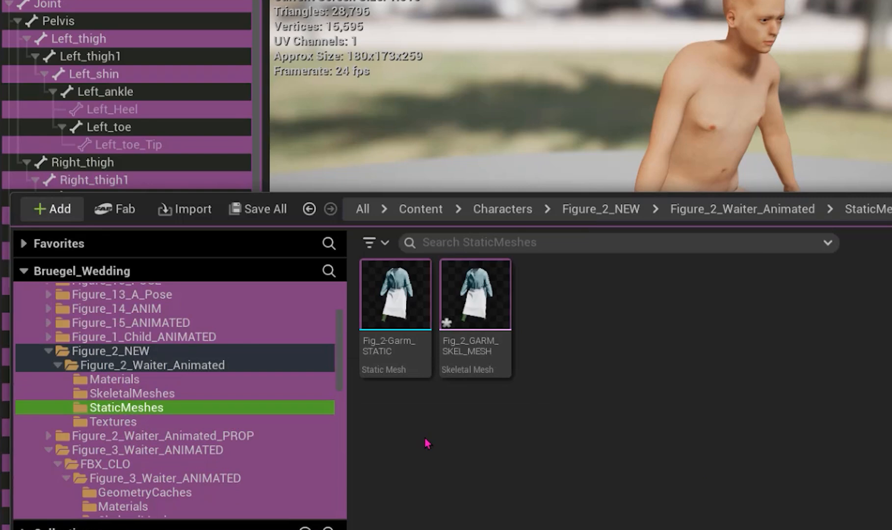
{"action": "mouse_move", "coordinate": [398, 338]}
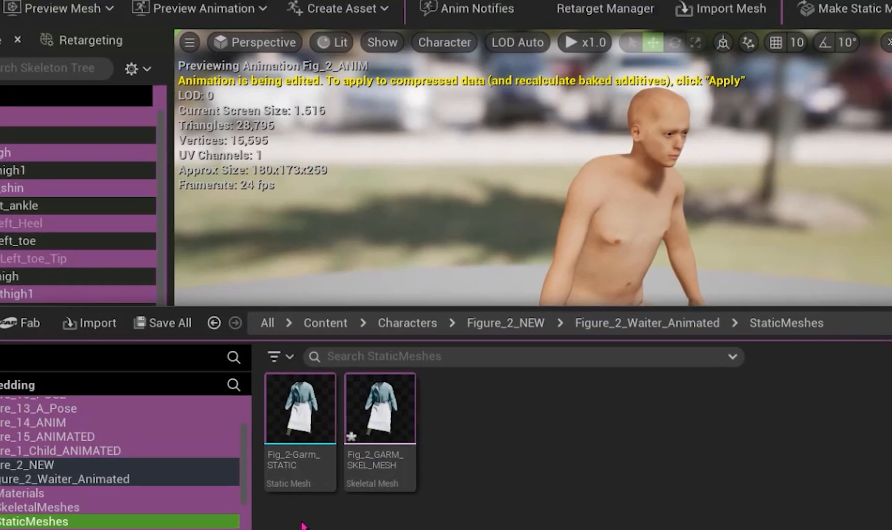
{"action": "right_click", "coordinate": [300, 453]}
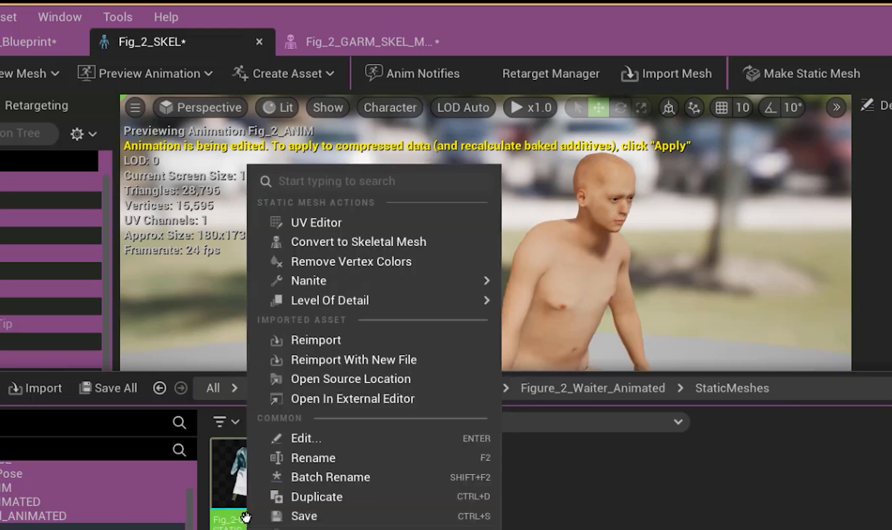
{"action": "left_click", "coordinate": [361, 243]}
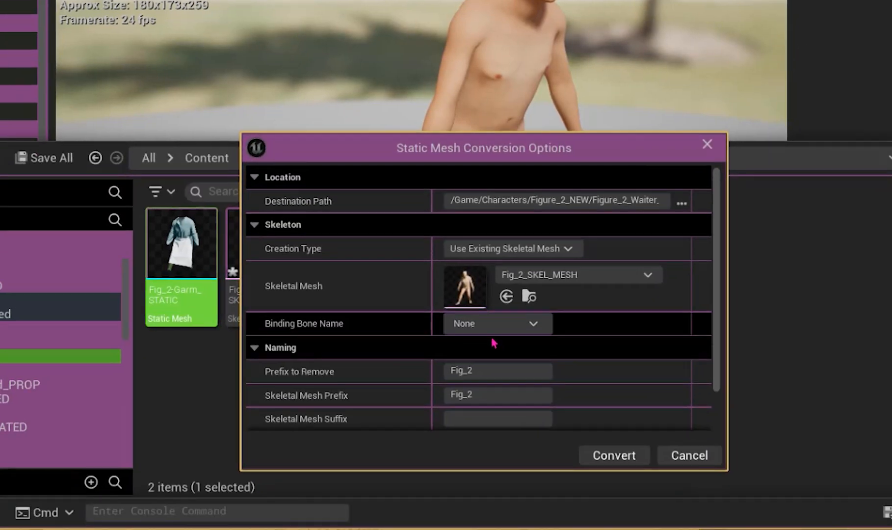
{"action": "left_click", "coordinate": [531, 297]}
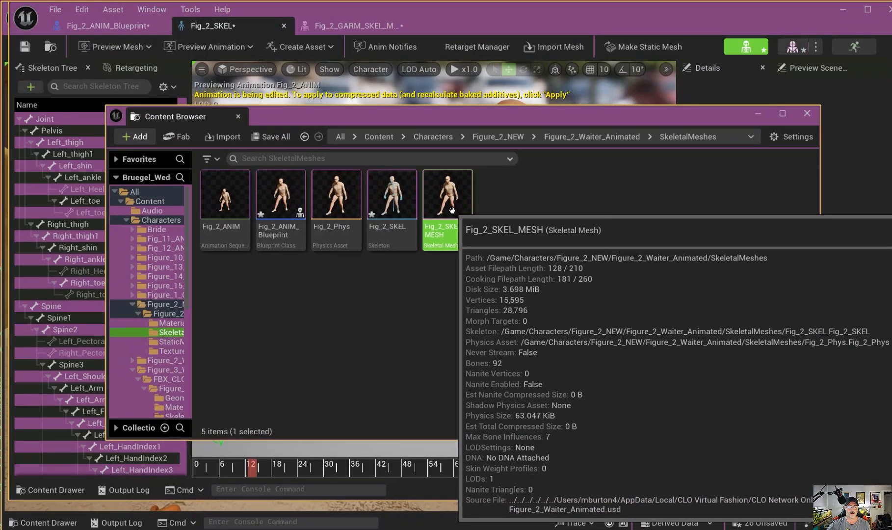
{"action": "left_click", "coordinate": [807, 113]}
Step: Add a Skeletal Mesh component to Fig_2_ANIM_Blueprint, assign Fig_2_GARM_SKEL_MESH as its mesh, and compile the Blueprint
{"action": "left_click", "coordinate": [108, 26]}
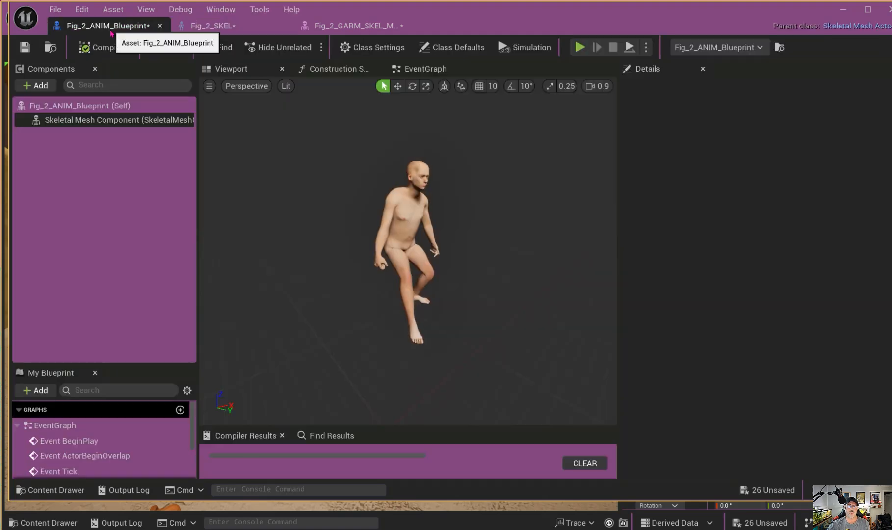
{"action": "left_click", "coordinate": [38, 86]}
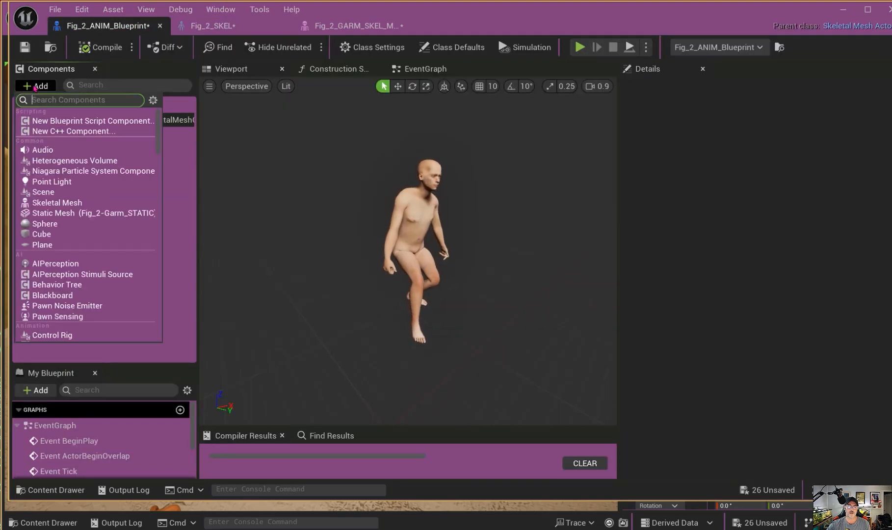
{"action": "left_click", "coordinate": [62, 203]}
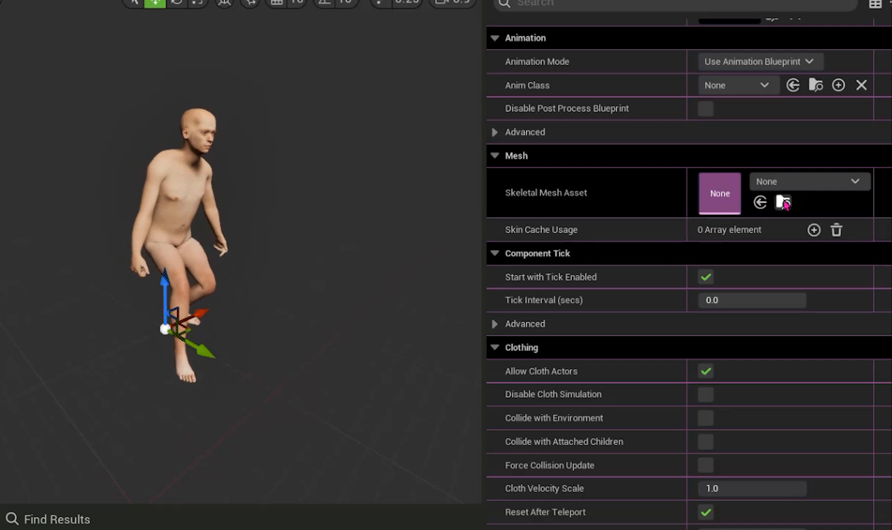
{"action": "left_click", "coordinate": [791, 206]}
{"action": "left_click", "coordinate": [51, 314]}
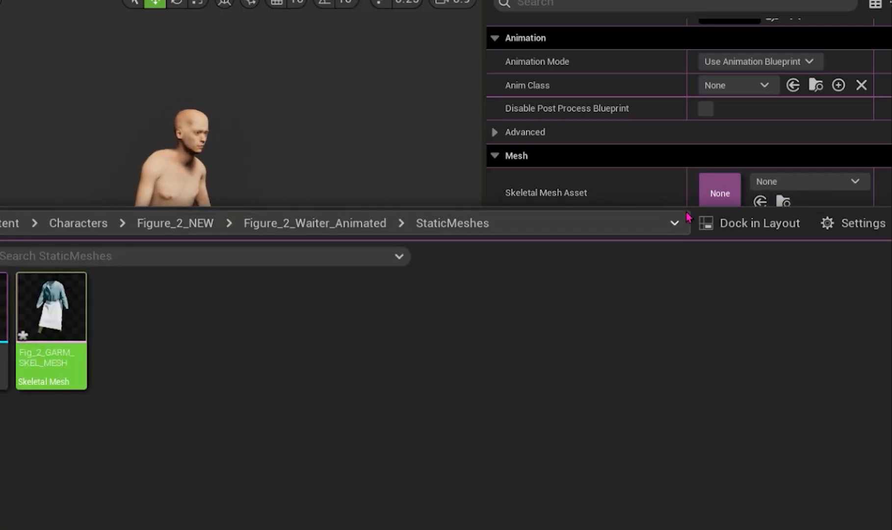
{"action": "left_click", "coordinate": [761, 202]}
{"action": "left_click", "coordinate": [761, 202]}
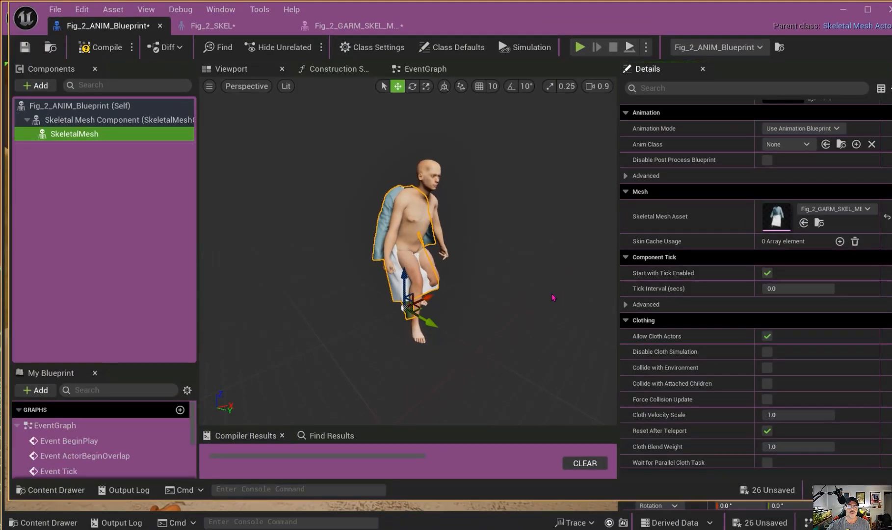
{"action": "left_click", "coordinate": [106, 48]}
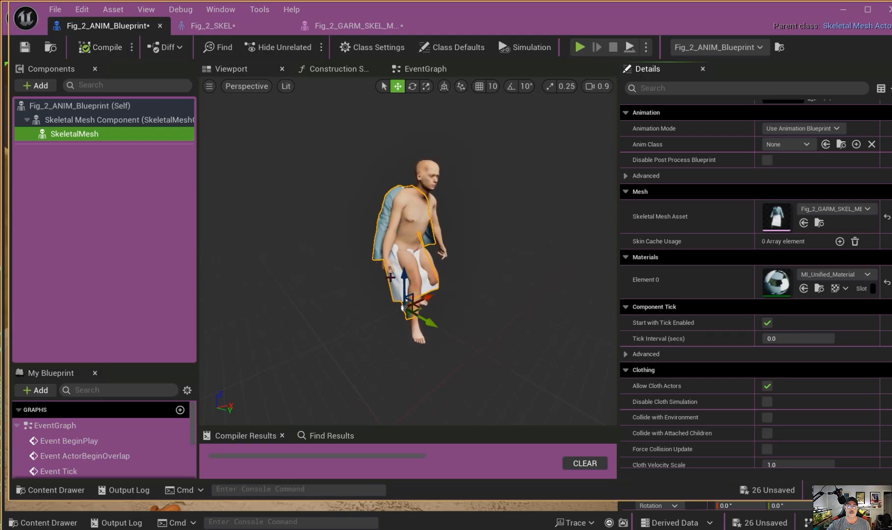
Step: Set the garment component's animation mode to Use Animation Asset and assign Fig_2_ANIM as the animation to play
{"action": "scroll", "coordinate": [724, 305], "scroll_direction": "up", "scroll_amount": 4}
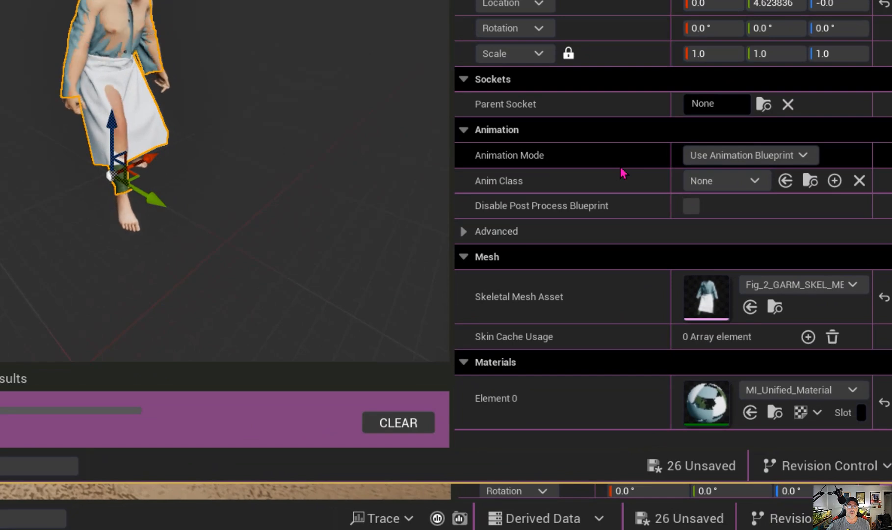
{"action": "left_click", "coordinate": [770, 156]}
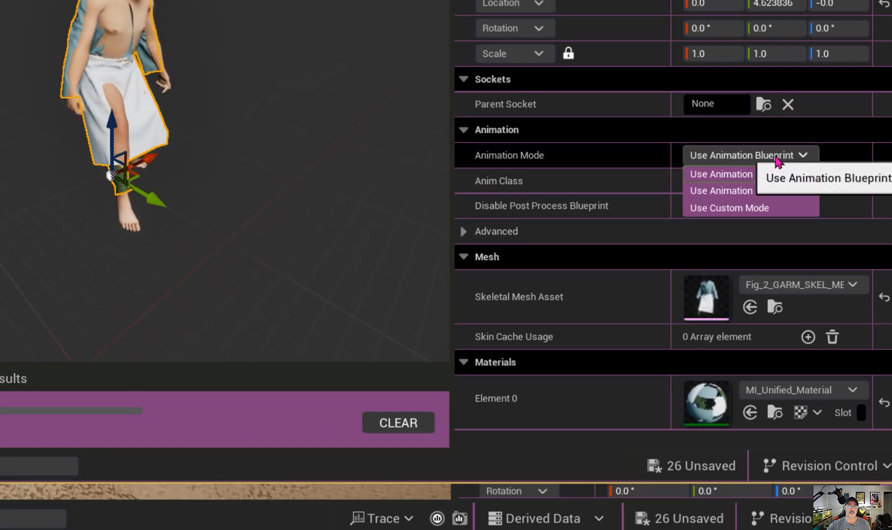
{"action": "left_click", "coordinate": [754, 198]}
{"action": "left_click", "coordinate": [775, 203]}
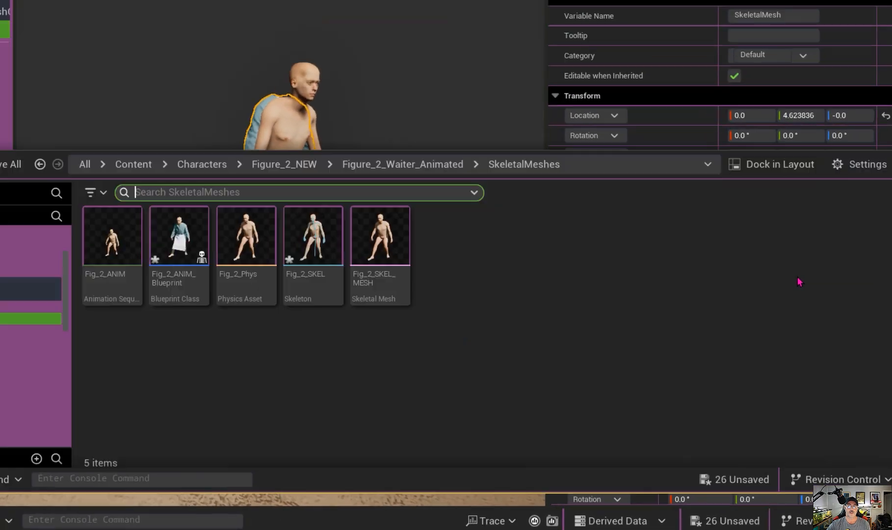
{"action": "left_click", "coordinate": [473, 298]}
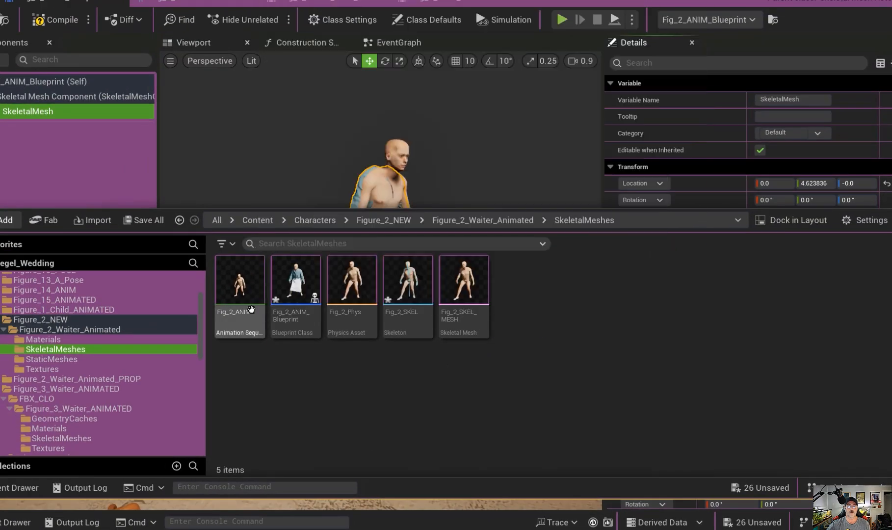
{"action": "left_click", "coordinate": [251, 309]}
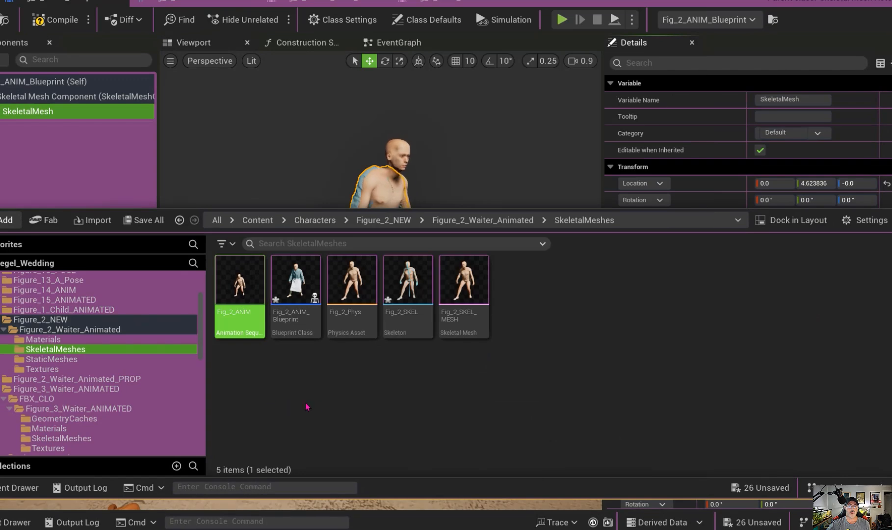
{"action": "key", "text": "ctrl+space"}
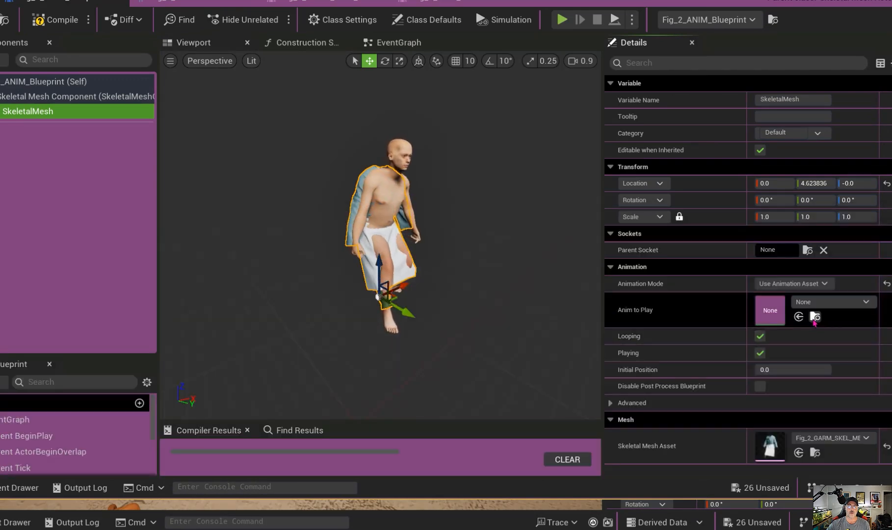
{"action": "left_click", "coordinate": [814, 317]}
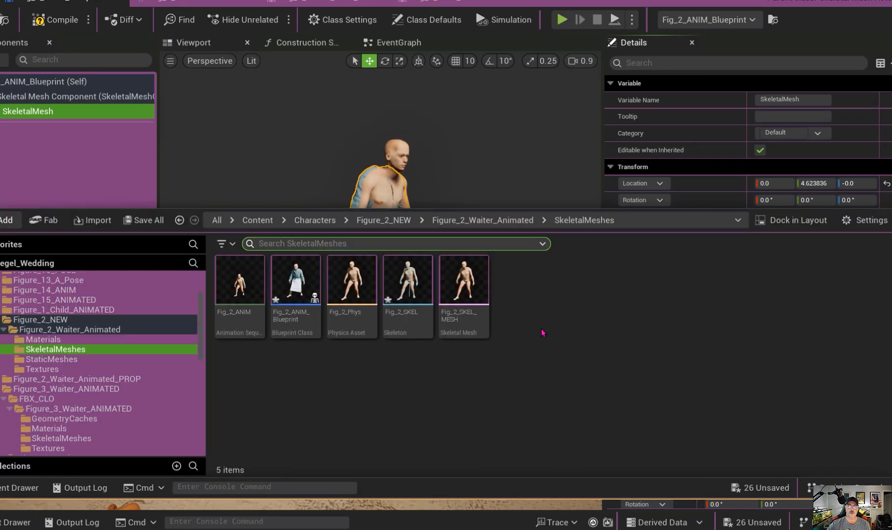
{"action": "left_click", "coordinate": [254, 312]}
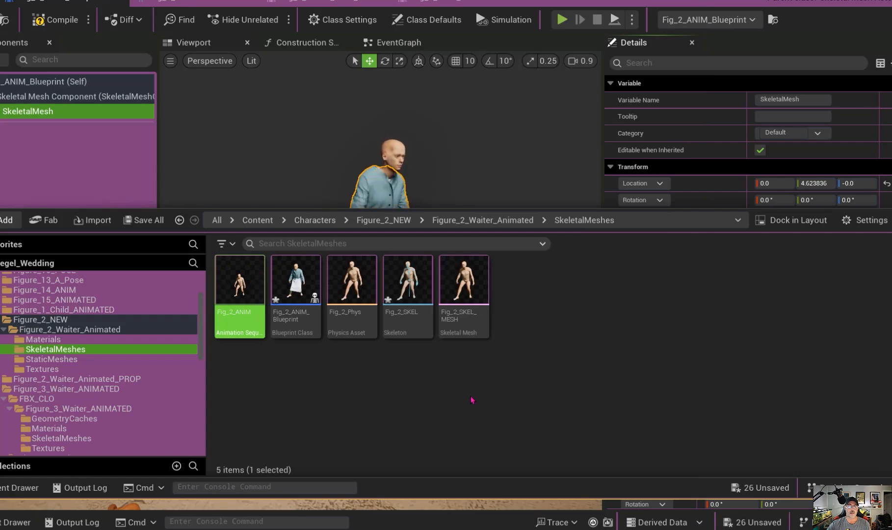
{"action": "left_click", "coordinate": [799, 317]}
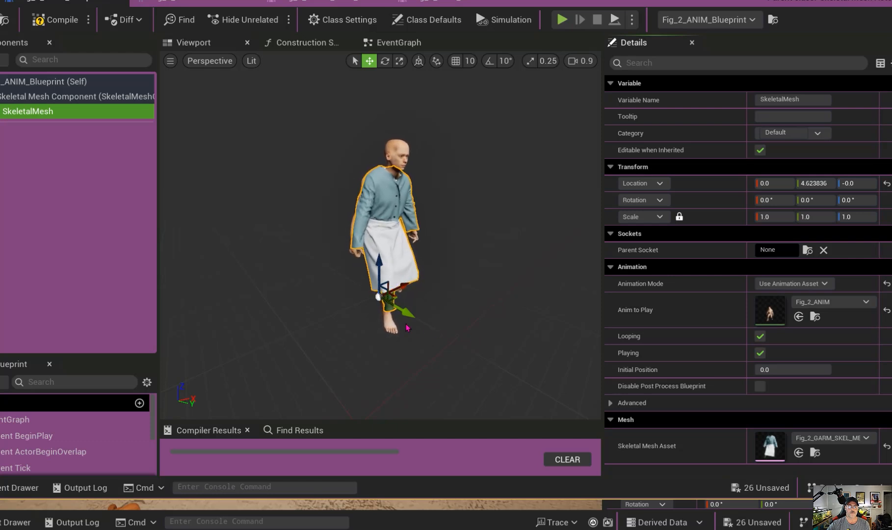
Step: Align the garment component with the avatar by setting its location to 0, 0, 0, and compile the Blueprint
{"action": "right_click_drag", "start_coordinate": [407, 328], "coordinate": [446, 294]}
{"action": "right_click_drag", "start_coordinate": [361, 316], "coordinate": [371, 334]}
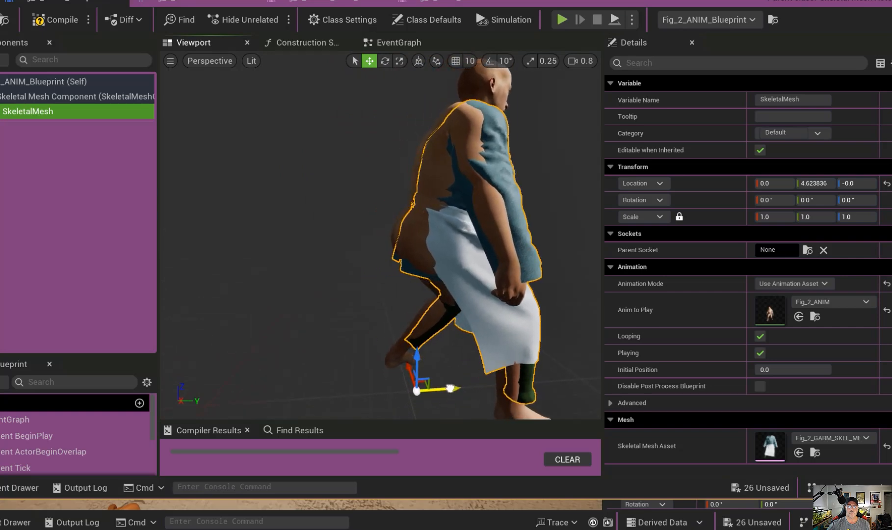
{"action": "left_click_drag", "start_coordinate": [444, 388], "coordinate": [446, 388]}
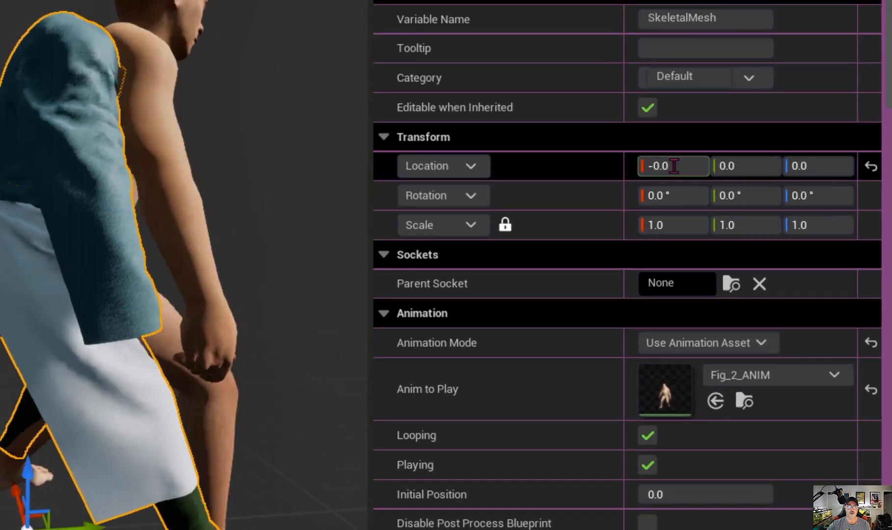
{"action": "left_click", "coordinate": [687, 168]}
{"action": "type", "text": "0"}
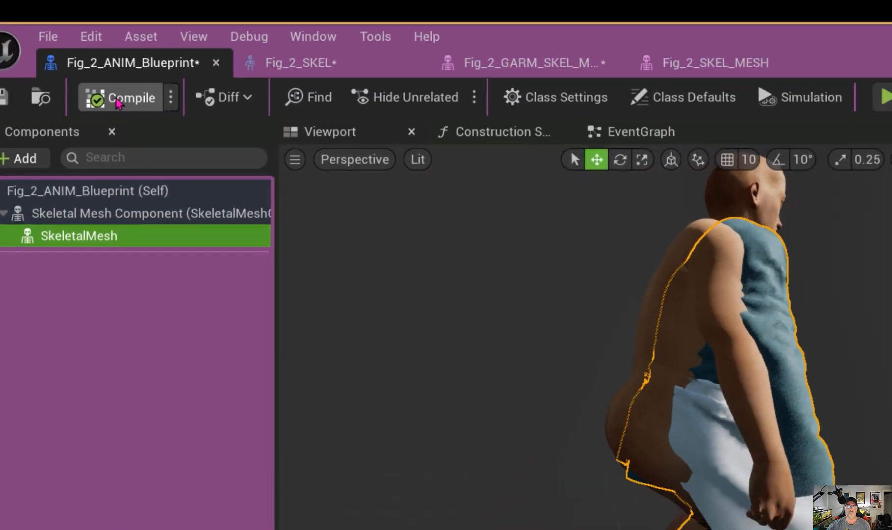
{"action": "left_click", "coordinate": [117, 99]}
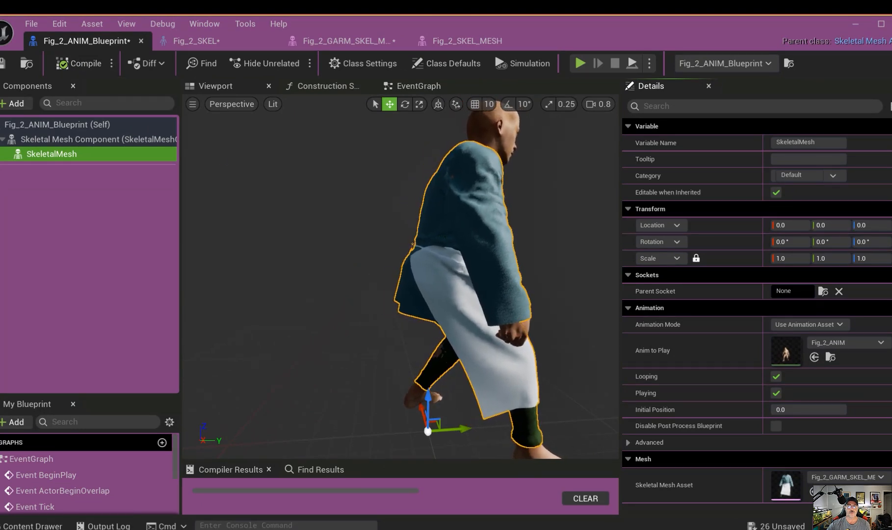
{"action": "mouse_move", "coordinate": [342, 260]}
{"action": "right_mouse_down"}
{"action": "mouse_move", "coordinate": [294, 276]}
{"action": "mouse_move", "coordinate": [342, 260]}
{"action": "mouse_move", "coordinate": [351, 223]}
{"action": "mouse_move", "coordinate": [343, 255]}
{"action": "right_mouse_up"}
{"action": "right_click_drag", "start_coordinate": [364, 330], "coordinate": [379, 322]}
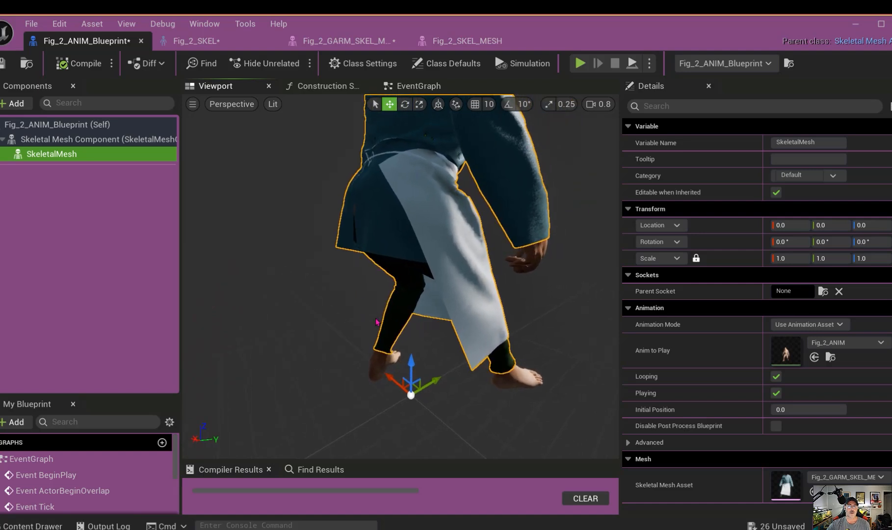
{"action": "right_click_drag", "start_coordinate": [397, 315], "coordinate": [351, 324]}
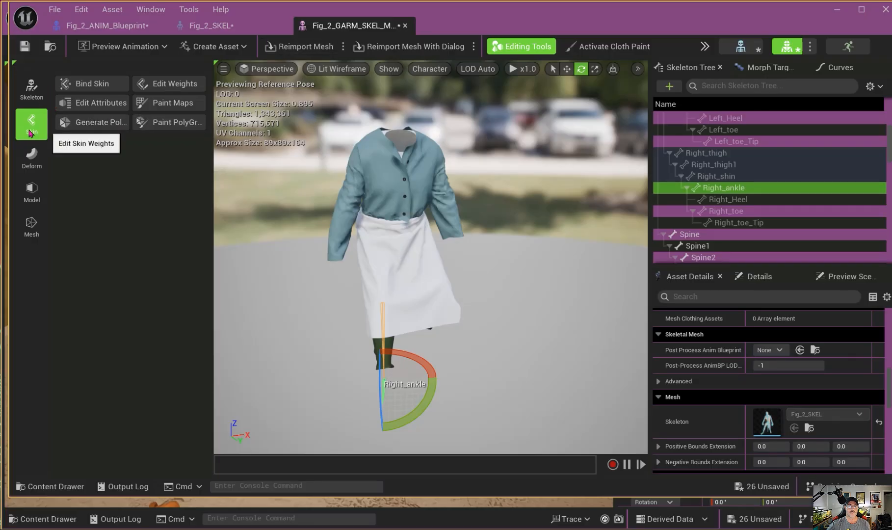
Step: Run Bind Skin on Fig_2_GARM_SKEL_MESH with Geodesic Voxel binding, stiffness 0.07872, max influences 7 and voxel resolution 128, and check the trouser legs
{"action": "left_click", "coordinate": [92, 84]}
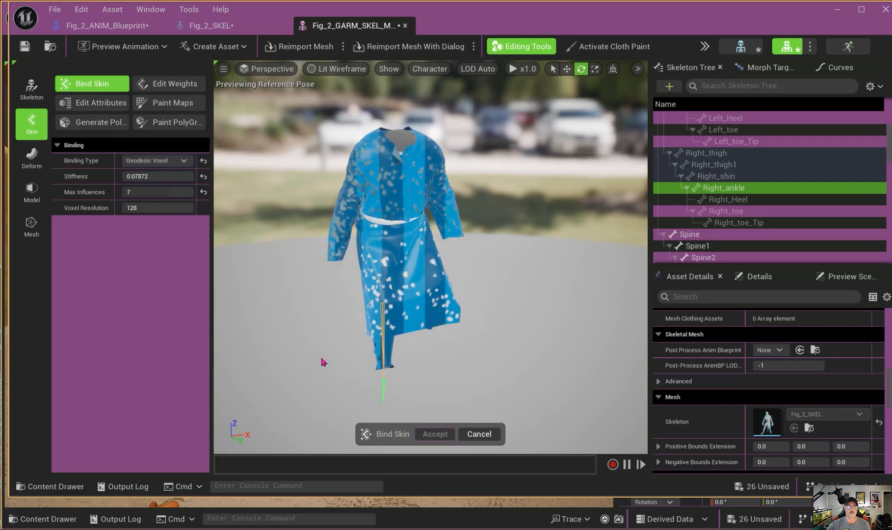
{"action": "left_click", "coordinate": [432, 436]}
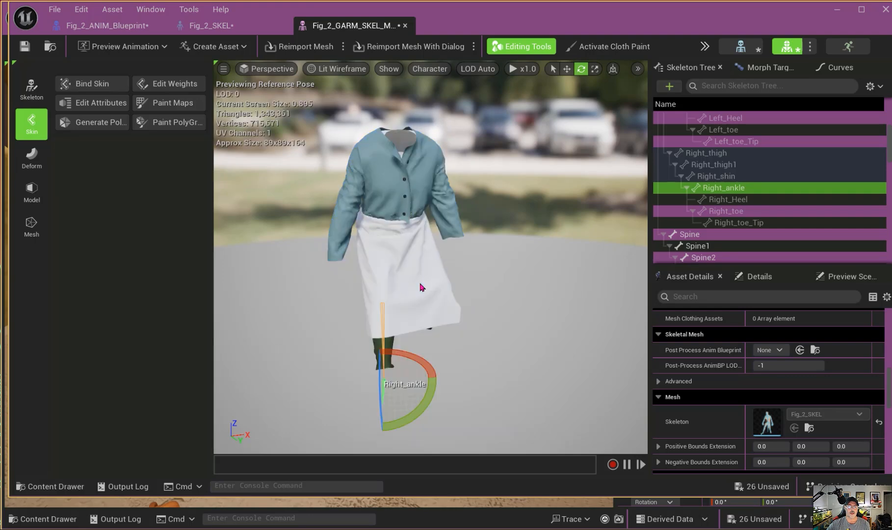
{"action": "key", "text": "a"}
{"action": "right_click_drag", "start_coordinate": [431, 294], "coordinate": [638, 344]}
{"action": "key", "text": "e"}
{"action": "key", "text": "q"}
{"action": "mouse_move", "coordinate": [341, 301]}
{"action": "right_mouse_down"}
{"action": "mouse_move", "coordinate": [366, 253]}
{"action": "mouse_move", "coordinate": [346, 270]}
{"action": "mouse_move", "coordinate": [344, 299]}
{"action": "mouse_move", "coordinate": [314, 319]}
{"action": "mouse_move", "coordinate": [337, 297]}
{"action": "right_mouse_up"}
{"action": "key", "text": "w"}
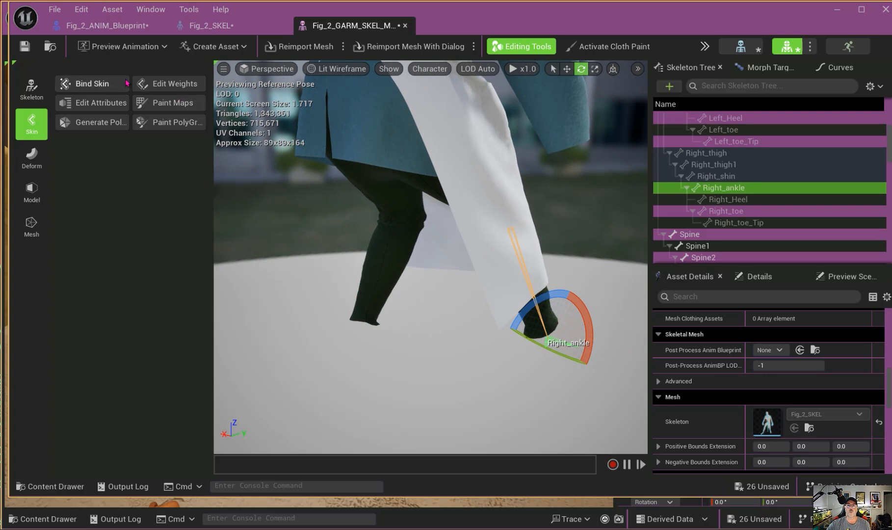
Step: Start editing the garment's skin weights and paint added weight for the Left_thigh1 bone around the left trouser knee
{"action": "left_click", "coordinate": [167, 84]}
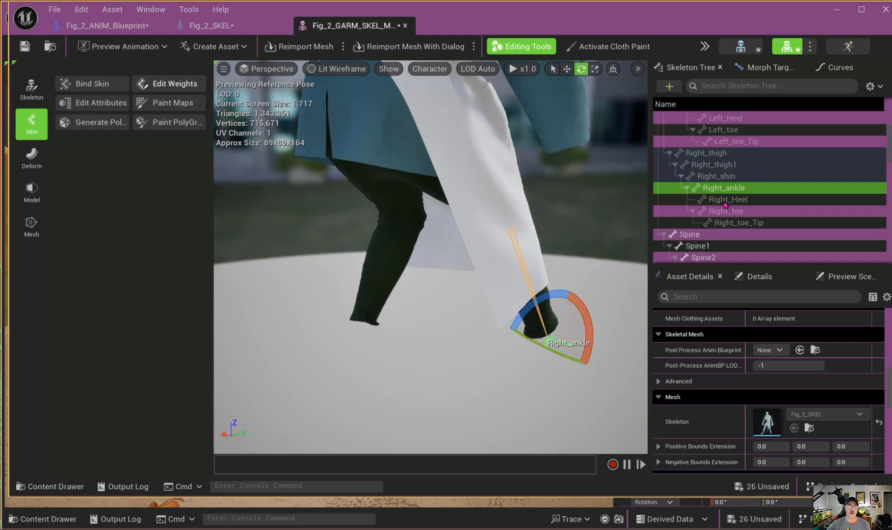
{"action": "scroll", "coordinate": [727, 206], "scroll_direction": "up", "scroll_amount": 3}
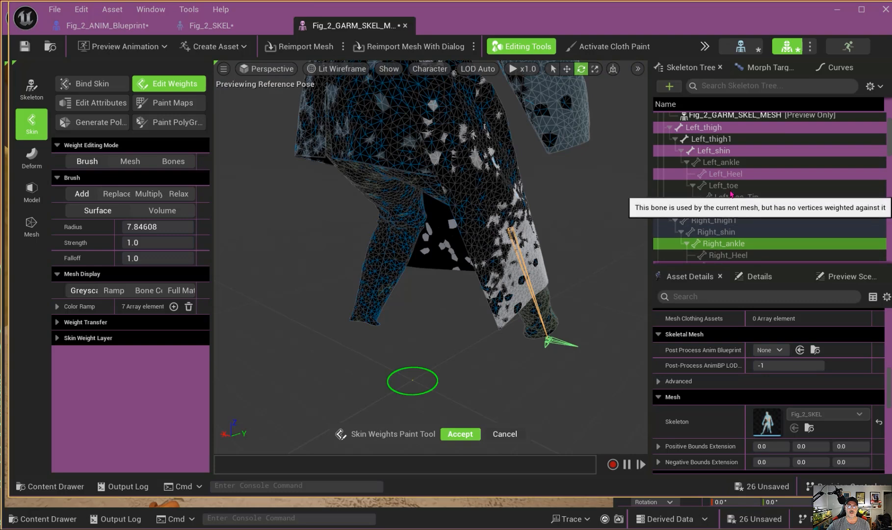
{"action": "left_click", "coordinate": [715, 141]}
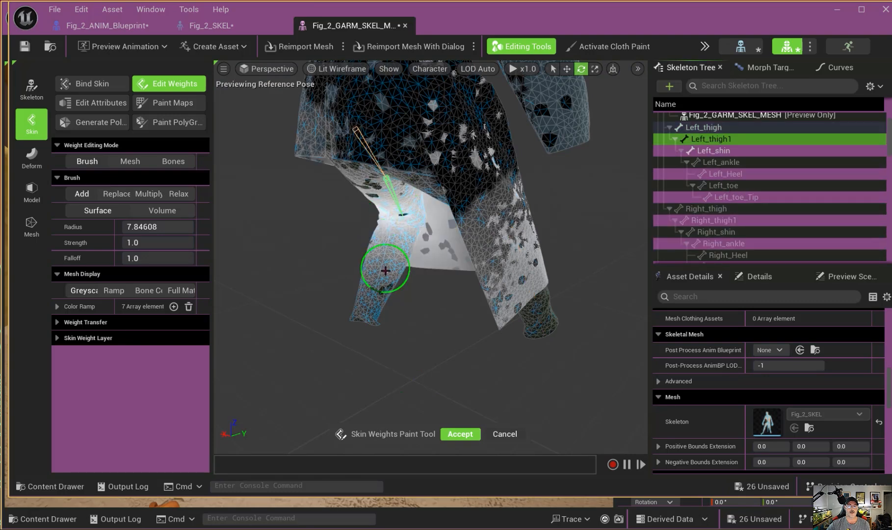
{"action": "middle_click_drag", "start_coordinate": [386, 271], "coordinate": [411, 244]}
{"action": "mouse_move", "coordinate": [462, 174]}
{"action": "left_mouse_down"}
{"action": "mouse_move", "coordinate": [469, 213]}
{"action": "mouse_move", "coordinate": [480, 210]}
{"action": "left_mouse_up"}
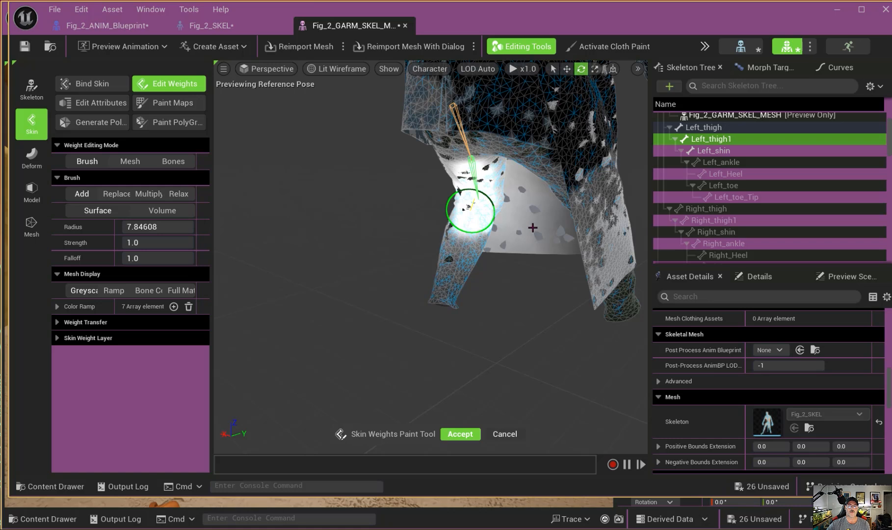
Step: Paint Left_shin weight from the lower left trouser leg up over the knee, accept the weights, and return to Fig_2_ANIM_Blueprint
{"action": "left_click", "coordinate": [714, 150]}
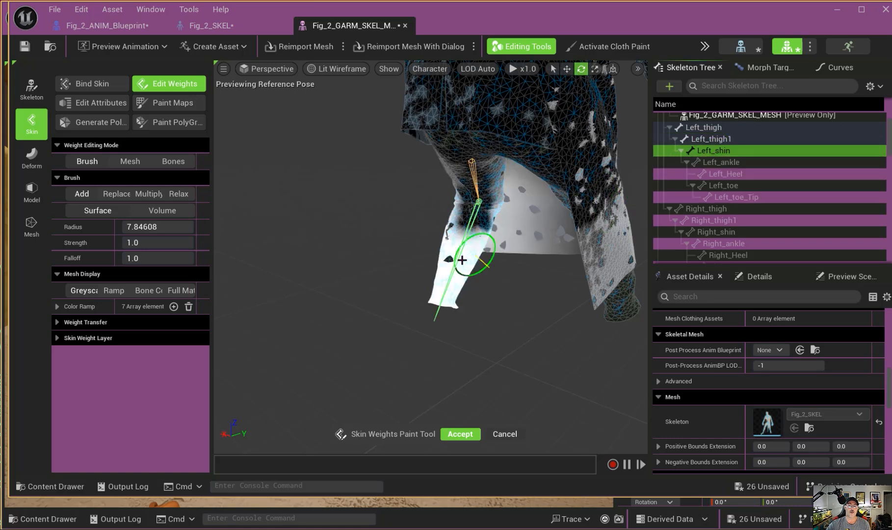
{"action": "mouse_move", "coordinate": [465, 250]}
{"action": "left_mouse_down"}
{"action": "mouse_move", "coordinate": [476, 215]}
{"action": "mouse_move", "coordinate": [466, 212]}
{"action": "left_mouse_up"}
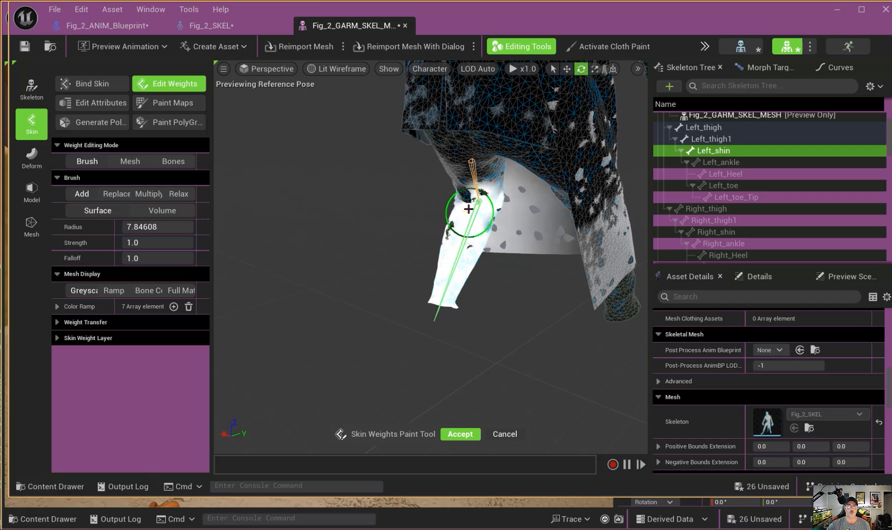
{"action": "left_click_drag", "start_coordinate": [480, 202], "coordinate": [476, 196]}
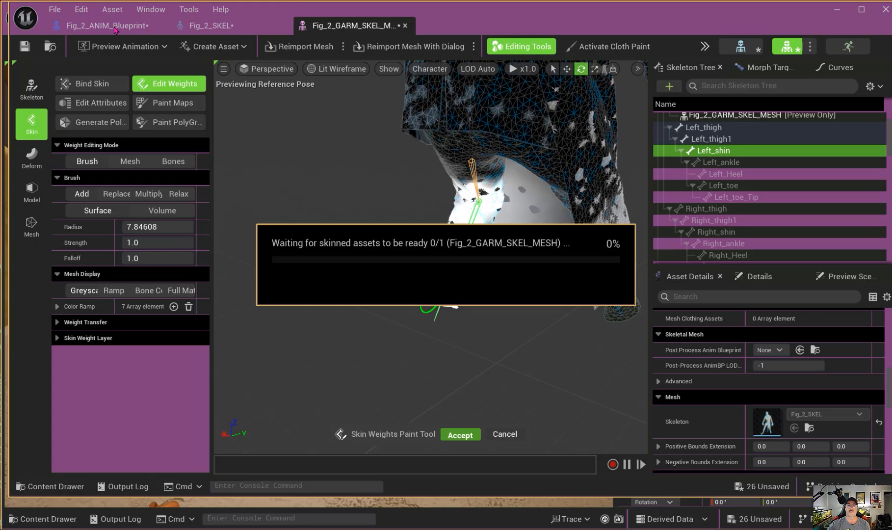
{"action": "left_click", "coordinate": [111, 25]}
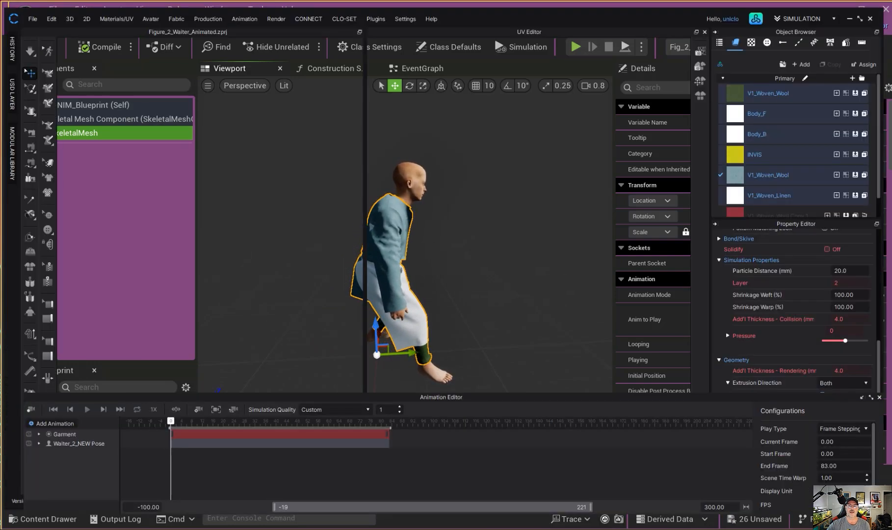
Step: Switch to CLO and save the Figure_2_Waiter_Animated project
{"action": "left_click", "coordinate": [31, 21]}
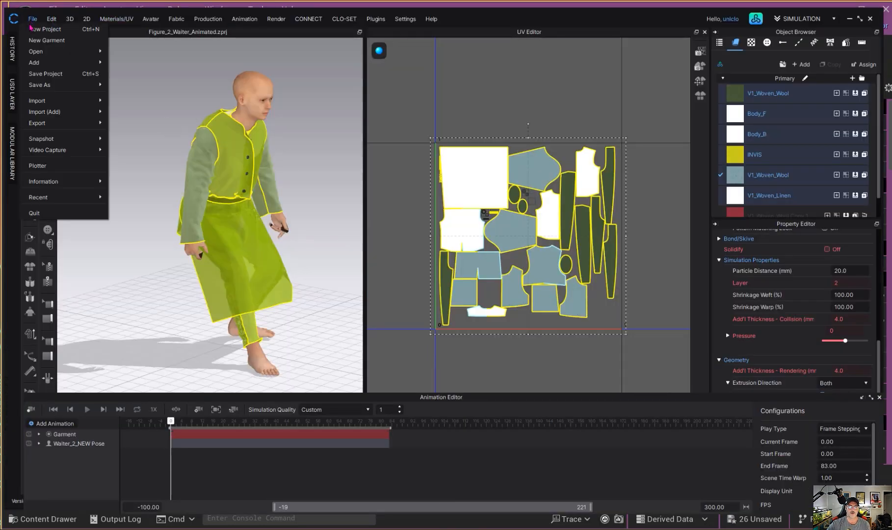
{"action": "left_click", "coordinate": [43, 74]}
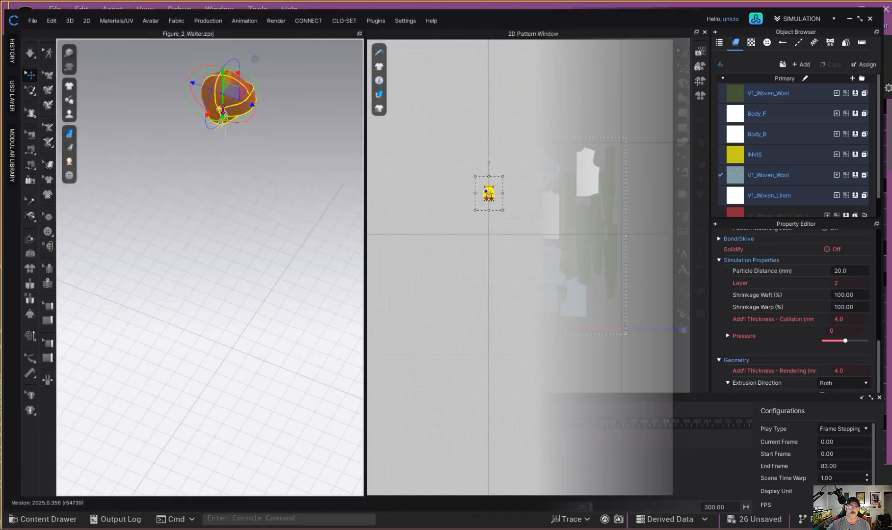
Step: Move the hat in Figure_2_Waiter down onto the grid floor at the origin and export it
{"action": "left_click_drag", "start_coordinate": [251, 315], "coordinate": [252, 317]}
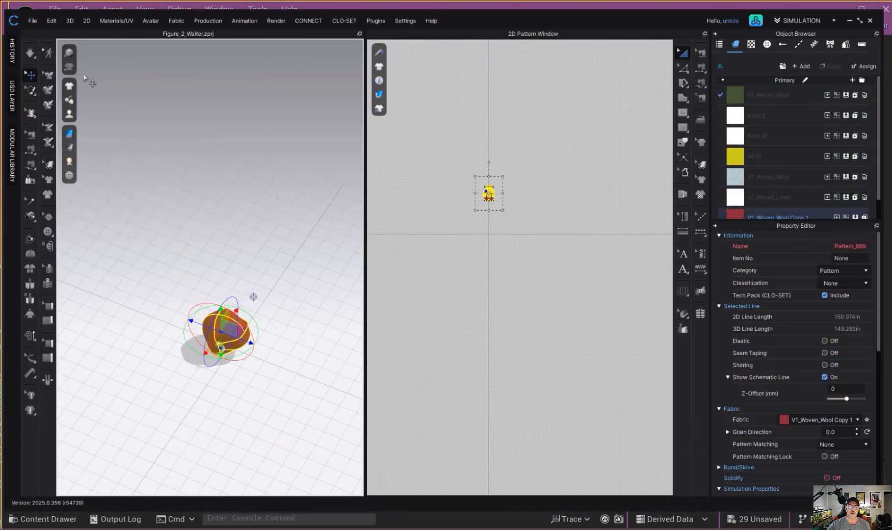
{"action": "left_click", "coordinate": [33, 21]}
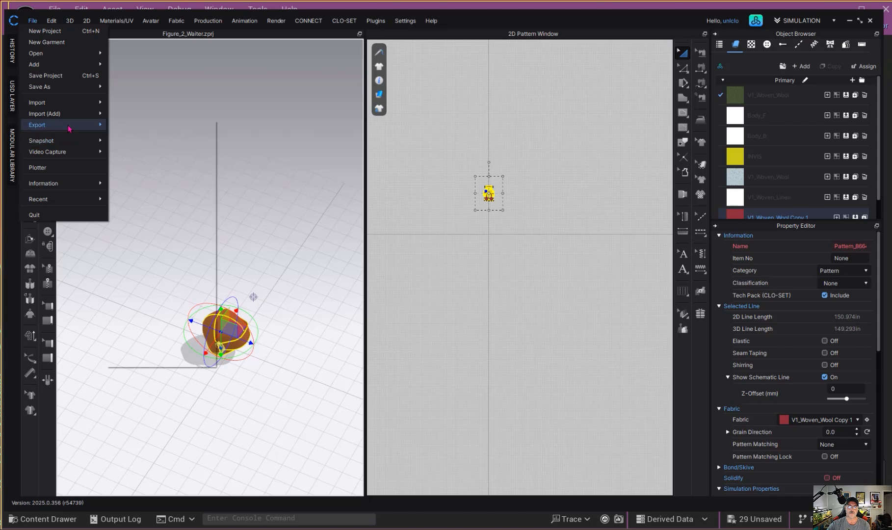
{"action": "mouse_move", "coordinate": [69, 128]}
{"action": "left_click", "coordinate": [147, 224]}
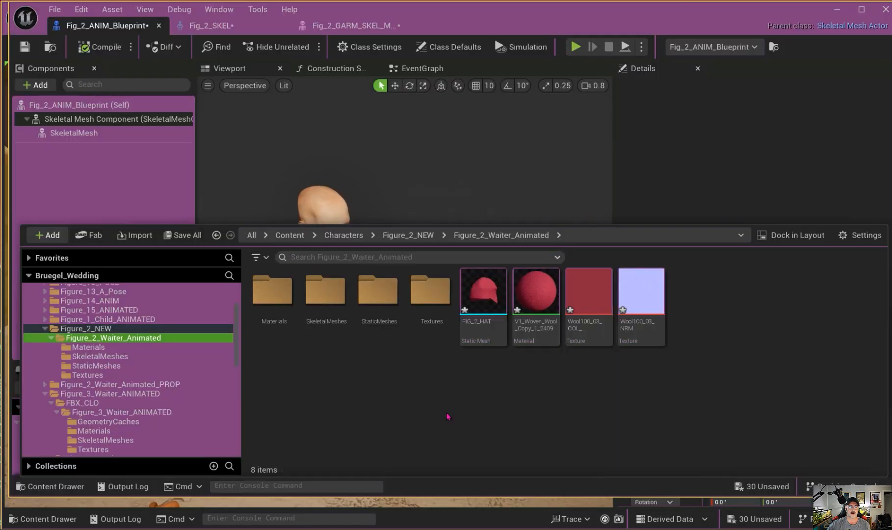
Step: Back in Unreal, add a socket named Fig_2_HEAD to the Head bone of the Fig_2_SKEL skeleton
{"action": "mouse_move", "coordinate": [482, 311]}
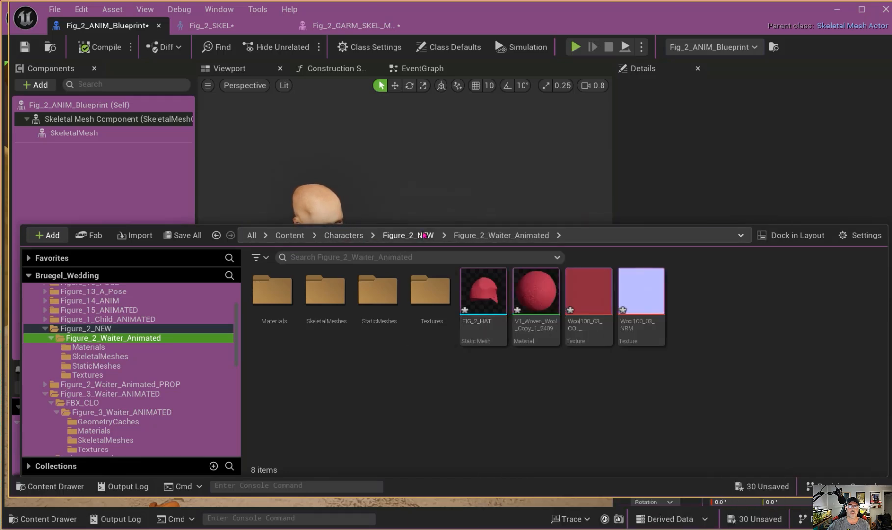
{"action": "left_click_drag", "start_coordinate": [424, 225], "coordinate": [415, 373]}
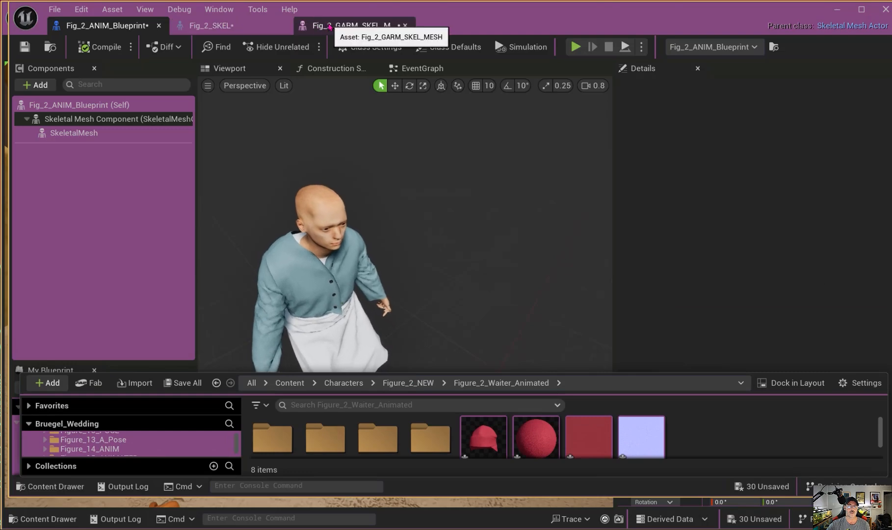
{"action": "left_click", "coordinate": [343, 25]}
{"action": "left_click", "coordinate": [255, 30]}
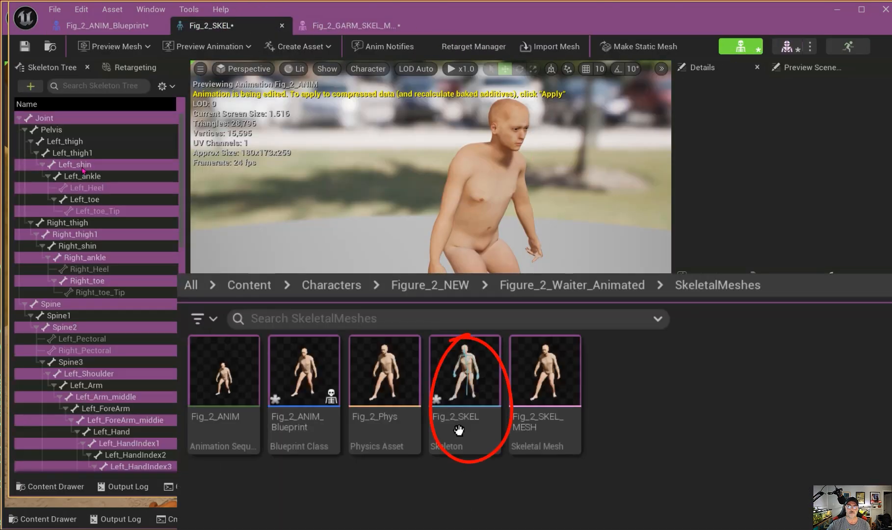
{"action": "scroll", "coordinate": [84, 314], "scroll_direction": "down", "scroll_amount": 3}
{"action": "scroll", "coordinate": [83, 319], "scroll_direction": "down", "scroll_amount": 12}
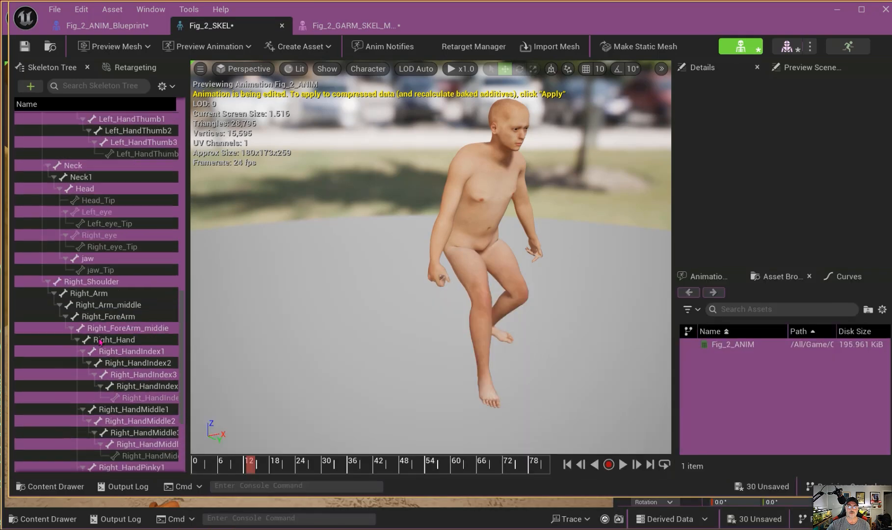
{"action": "left_click", "coordinate": [84, 189]}
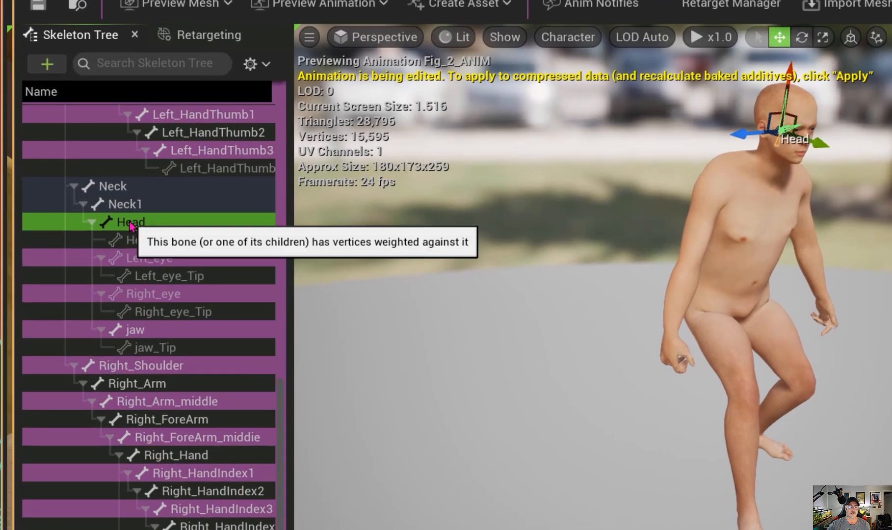
{"action": "right_click", "coordinate": [132, 225]}
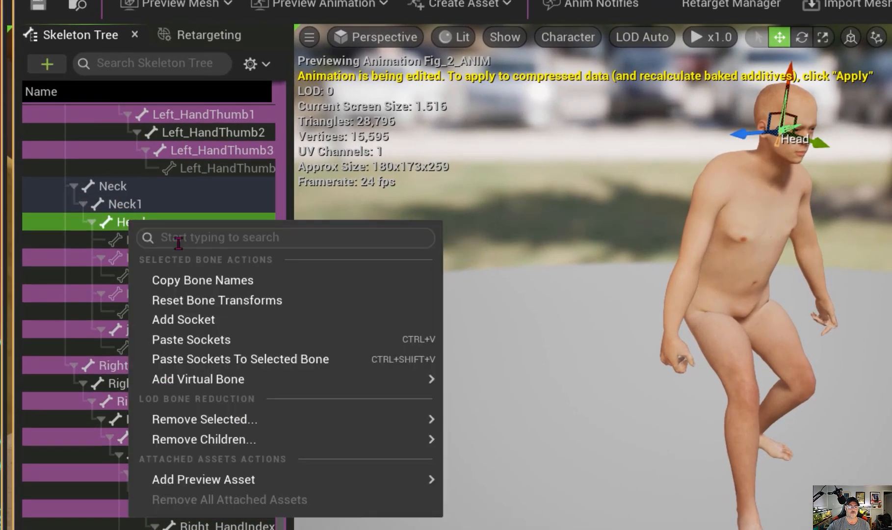
{"action": "left_click", "coordinate": [204, 320]}
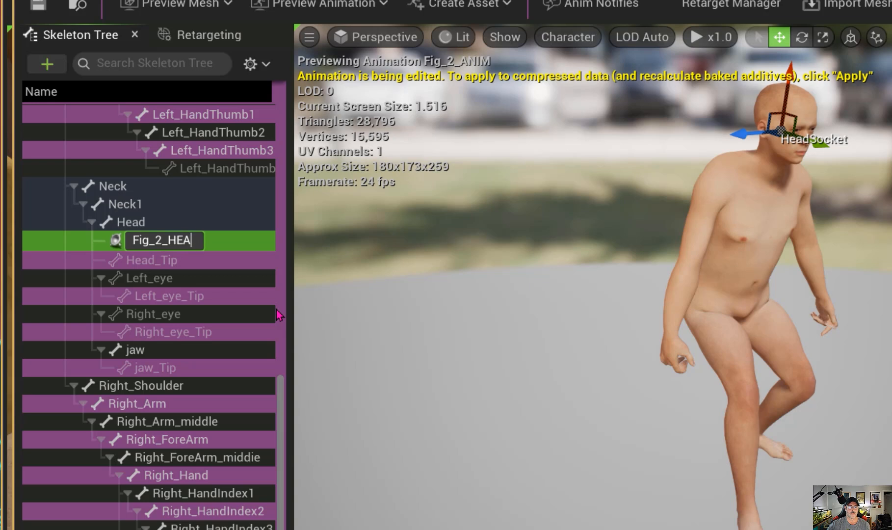
{"action": "key", "text": "Return"}
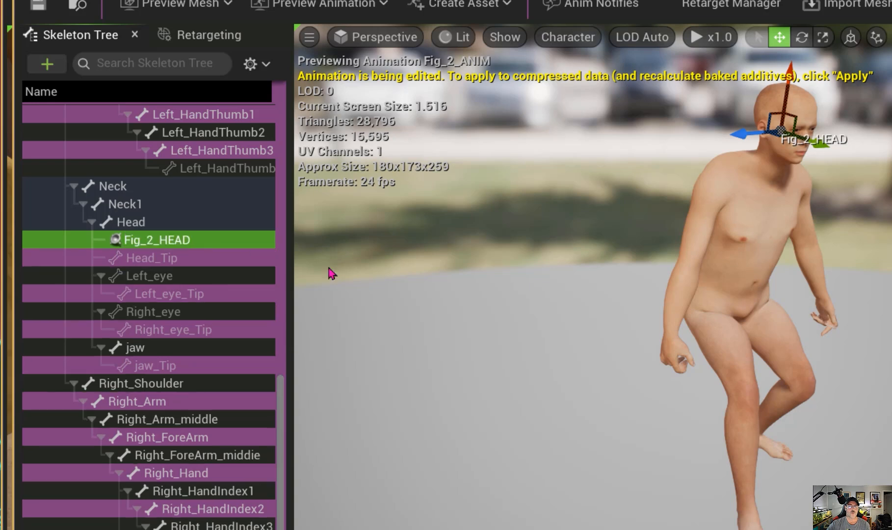
Step: Attach the FIG_2_HAT static mesh to the Fig_2_HEAD socket as a preview asset
{"action": "right_click", "coordinate": [167, 240]}
{"action": "mouse_move", "coordinate": [235, 462]}
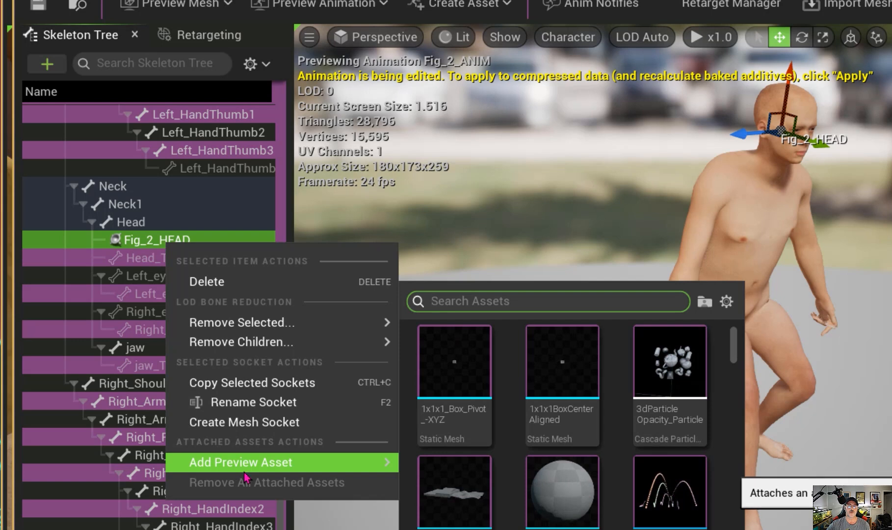
{"action": "type", "text": "Fig"}
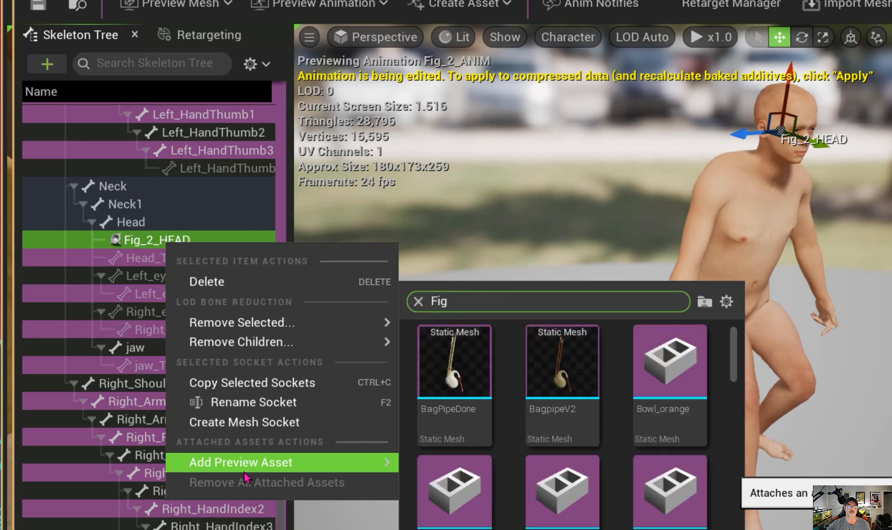
{"action": "type", "text": "_2_HAT"}
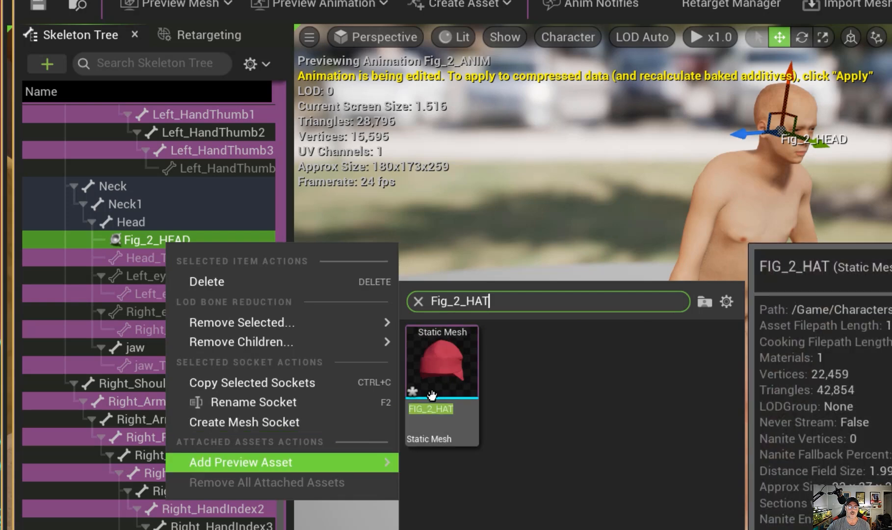
{"action": "left_click", "coordinate": [432, 397]}
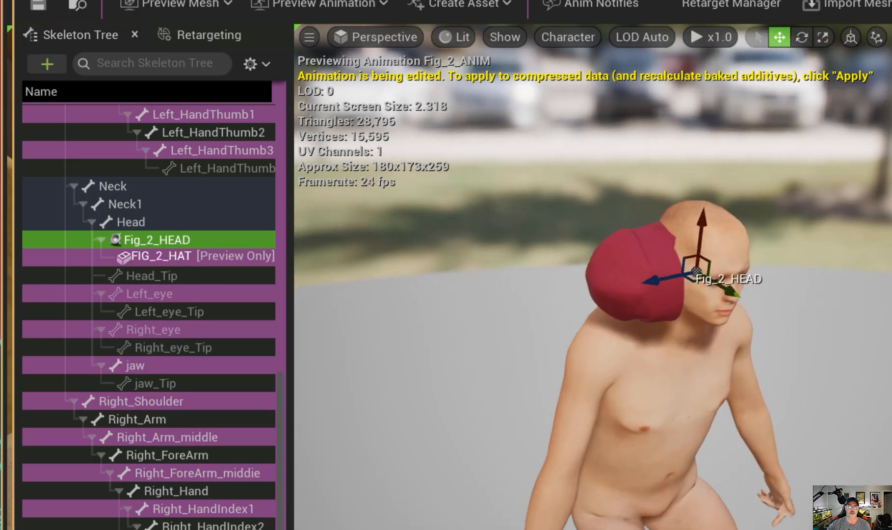
Step: Rotate the Fig_2_HEAD socket to about 180, -83, 180 degrees and move it to about -4.5, 4.8, 1.3 to fit the hat on the head
{"action": "left_click", "coordinate": [801, 37]}
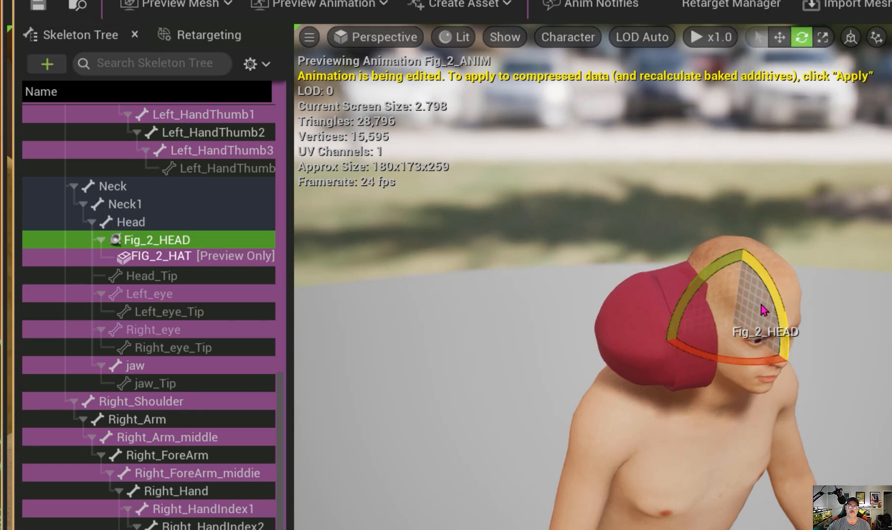
{"action": "left_click_drag", "start_coordinate": [701, 275], "coordinate": [684, 307]}
{"action": "left_click_drag", "start_coordinate": [760, 241], "coordinate": [791, 322]}
{"action": "left_click", "coordinate": [779, 38]}
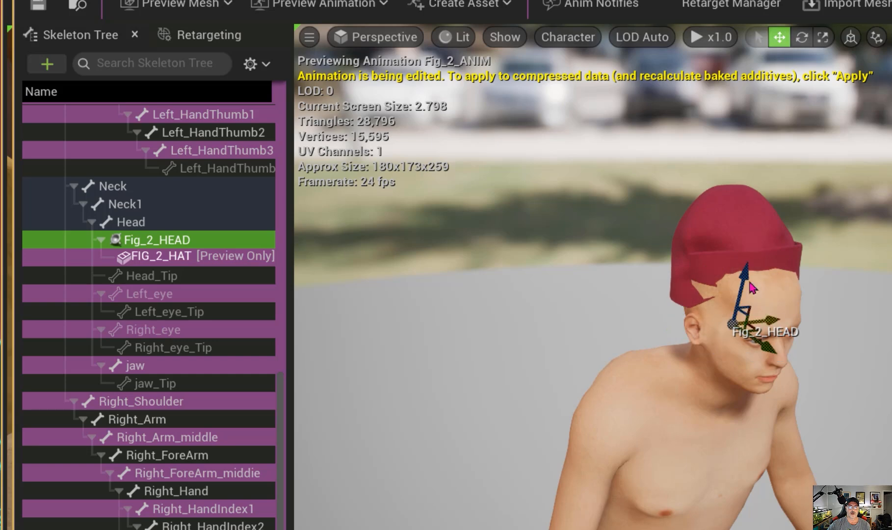
{"action": "left_click_drag", "start_coordinate": [748, 278], "coordinate": [741, 298]}
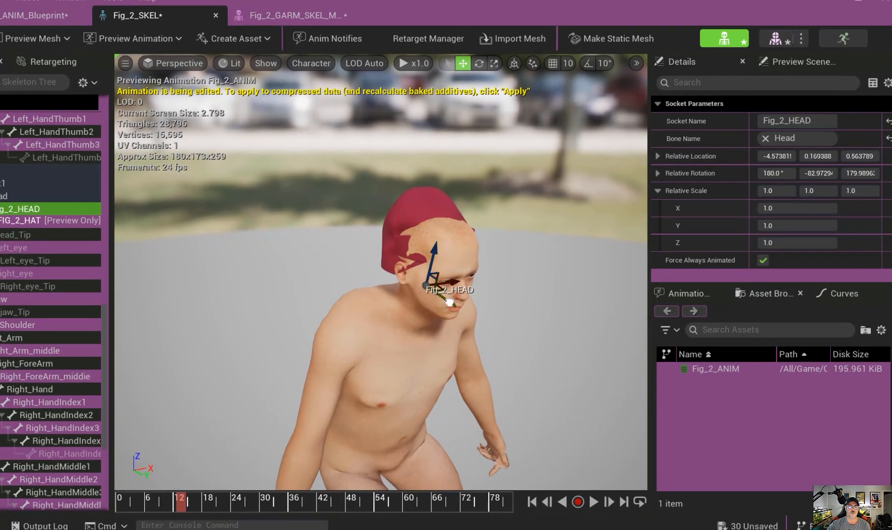
{"action": "left_click_drag", "start_coordinate": [763, 370], "coordinate": [780, 381]}
{"action": "right_click_drag", "start_coordinate": [394, 300], "coordinate": [382, 308]}
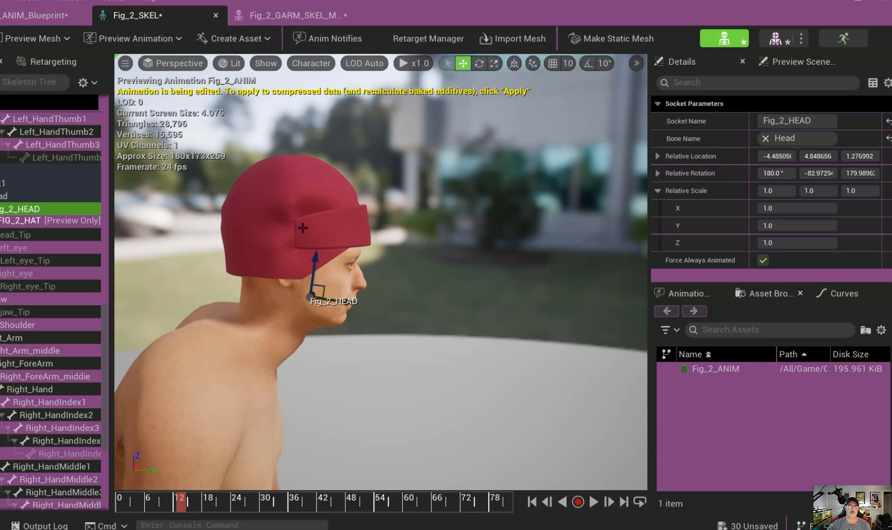
Step: Add a Static Mesh component to Fig_2_ANIM_Blueprint and assign FIG_2_HAT as its mesh
{"action": "left_click", "coordinate": [35, 15]}
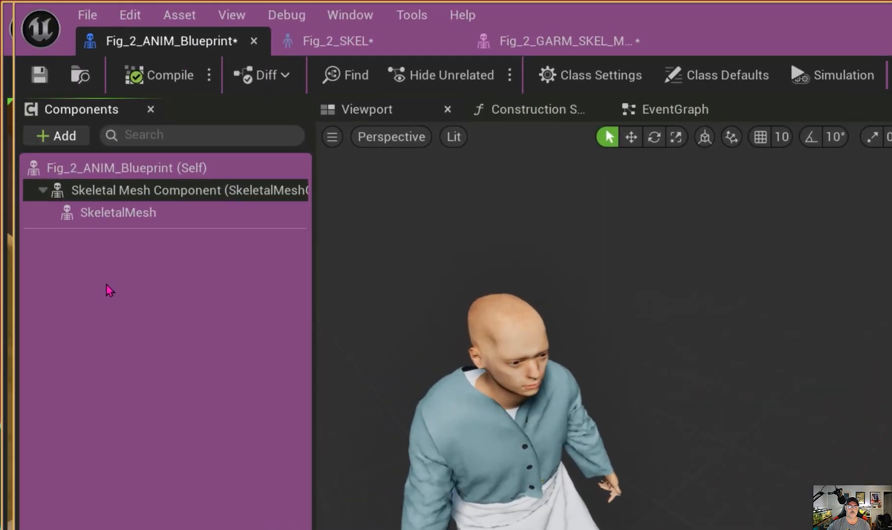
{"action": "left_click", "coordinate": [58, 135]}
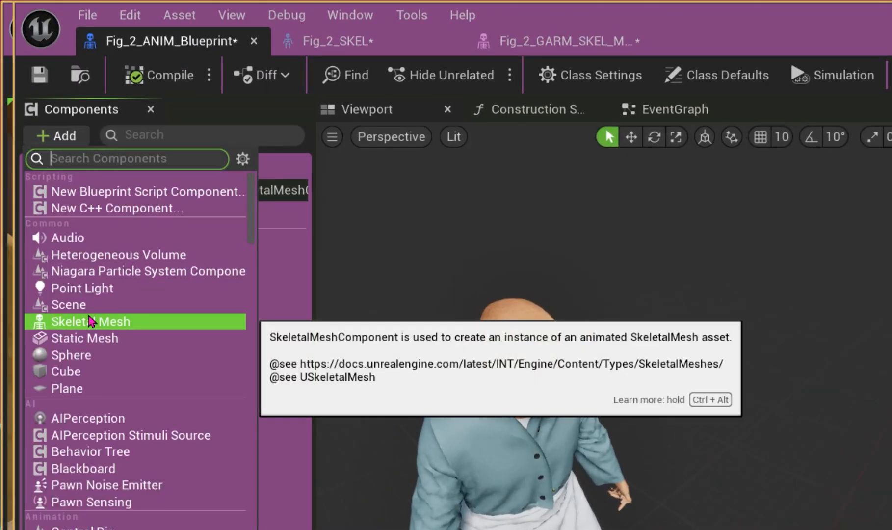
{"action": "left_click", "coordinate": [91, 338]}
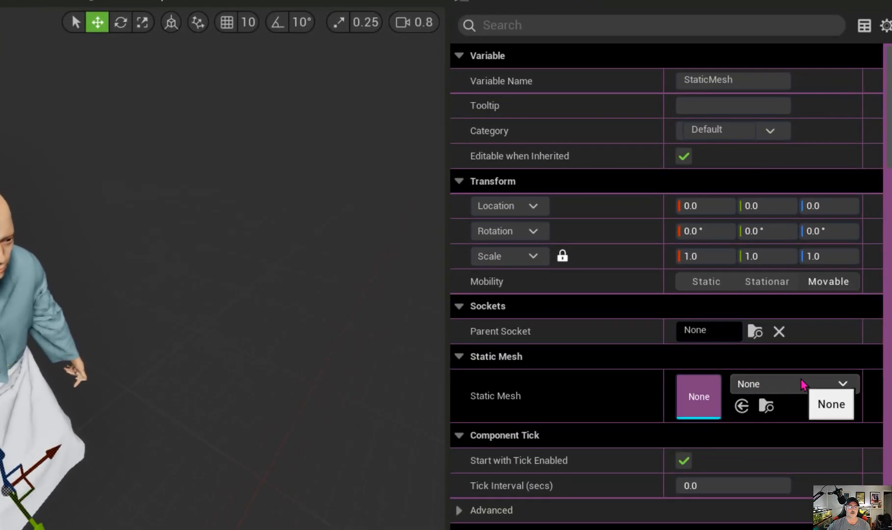
{"action": "left_click", "coordinate": [802, 384]}
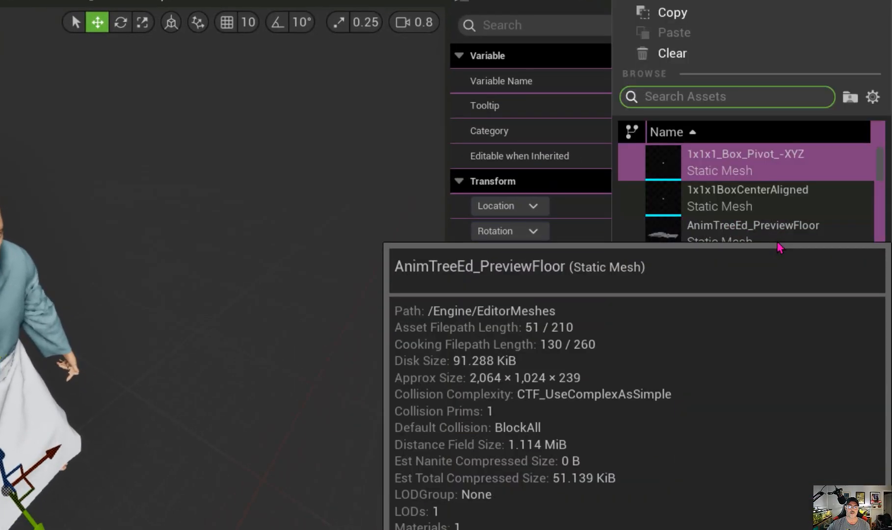
{"action": "type", "text": "Fig_2_HAT"}
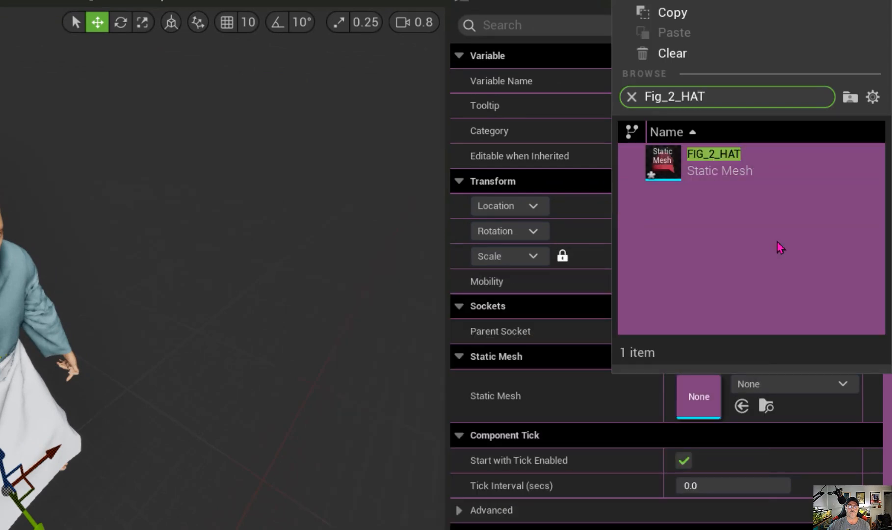
{"action": "left_click", "coordinate": [751, 172]}
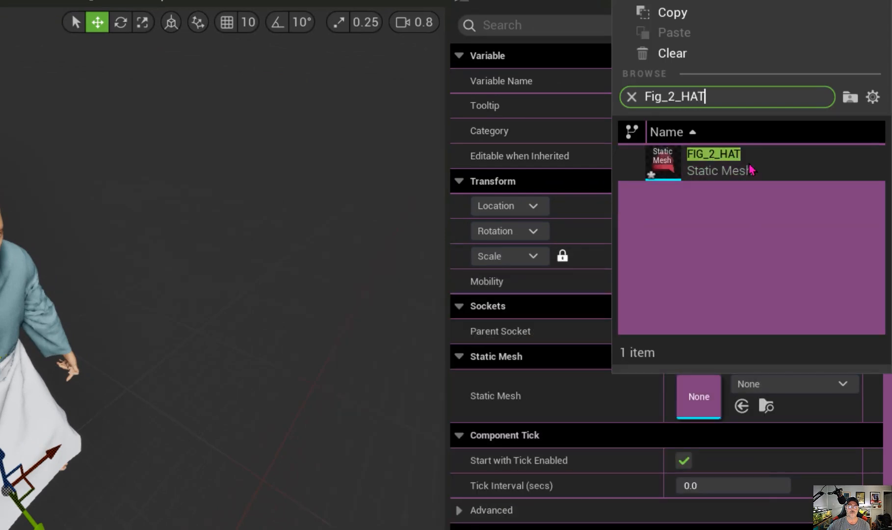
Step: Set the hat Static Mesh component's parent socket to Fig_2_HEAD and compile the Fig_2_ANIM_Blueprint
{"action": "left_click", "coordinate": [701, 332]}
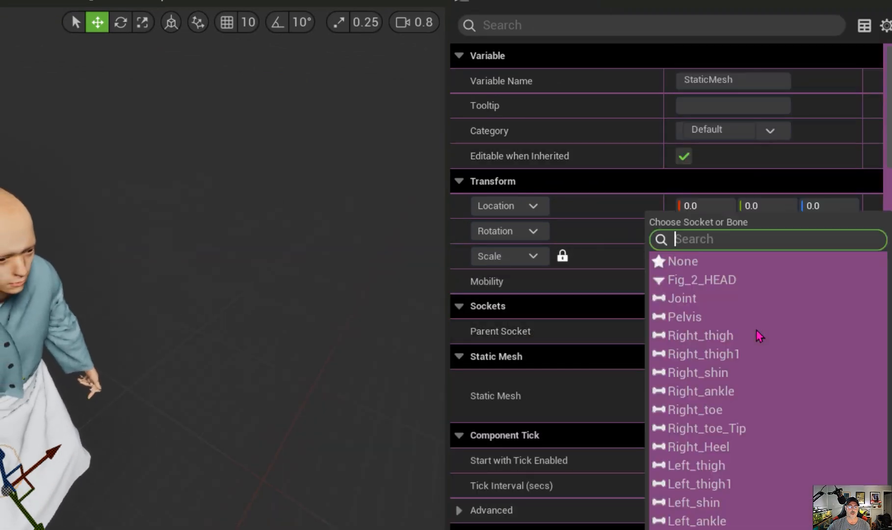
{"action": "left_click", "coordinate": [709, 279]}
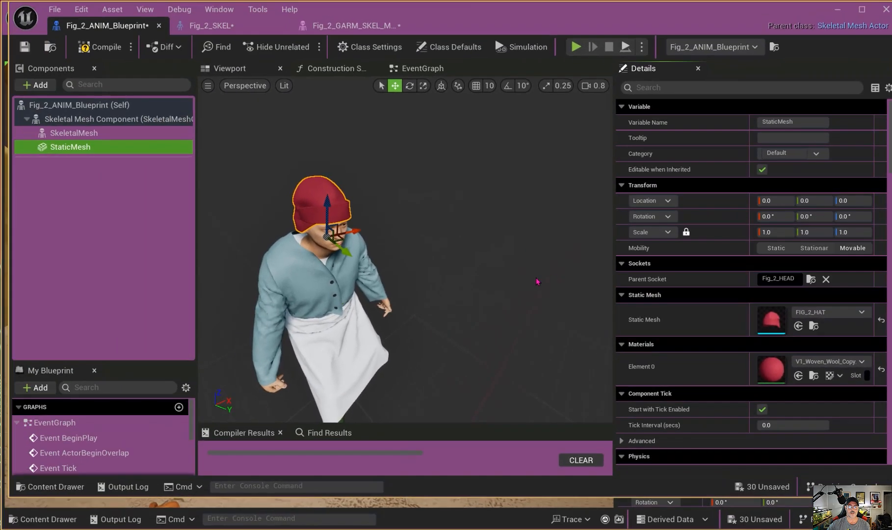
{"action": "right_click_drag", "start_coordinate": [488, 293], "coordinate": [515, 260]}
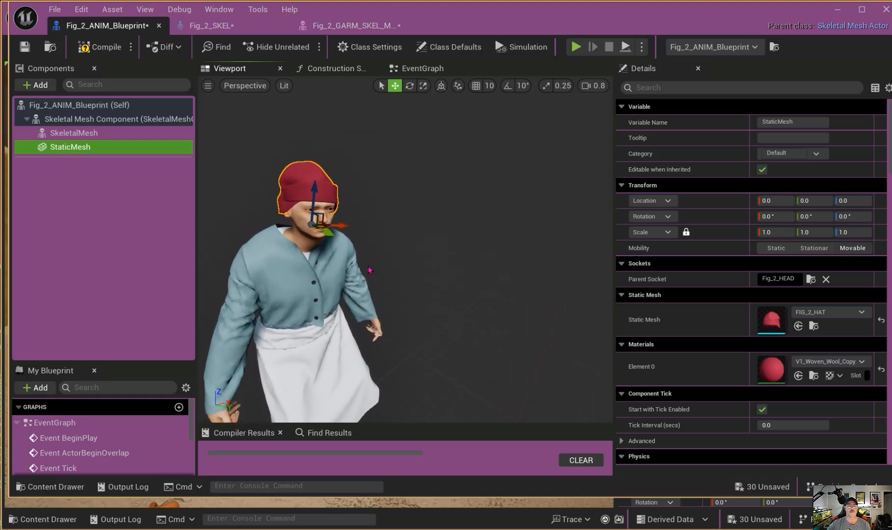
{"action": "right_click_drag", "start_coordinate": [405, 245], "coordinate": [405, 314]}
{"action": "mouse_move", "coordinate": [349, 260]}
{"action": "right_mouse_down"}
{"action": "mouse_move", "coordinate": [347, 251]}
{"action": "mouse_move", "coordinate": [344, 265]}
{"action": "right_mouse_up"}
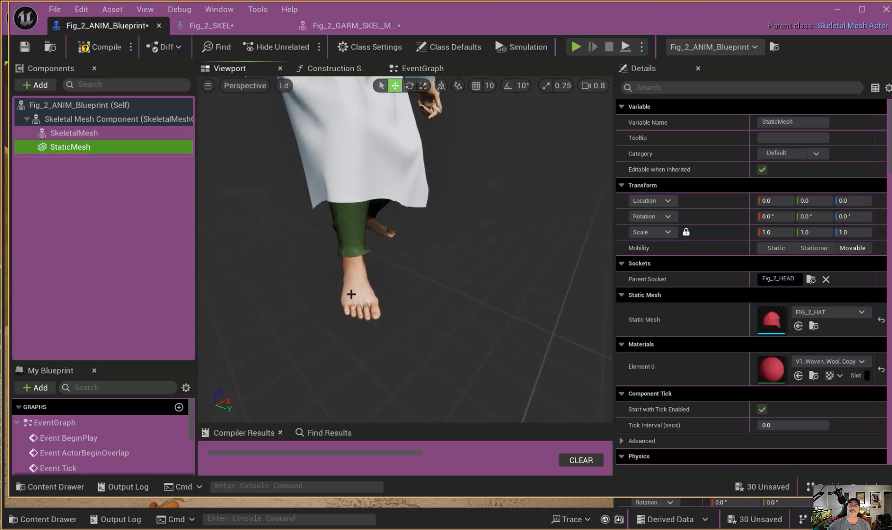
{"action": "right_click_drag", "start_coordinate": [352, 294], "coordinate": [350, 289]}
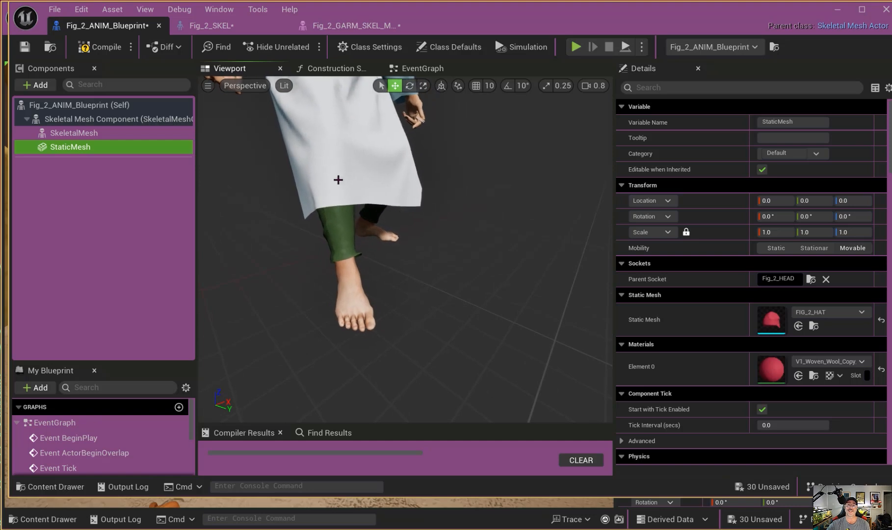
{"action": "middle_click_drag", "start_coordinate": [381, 256], "coordinate": [380, 192]}
{"action": "scroll", "coordinate": [380, 256], "scroll_direction": "down", "scroll_amount": 5}
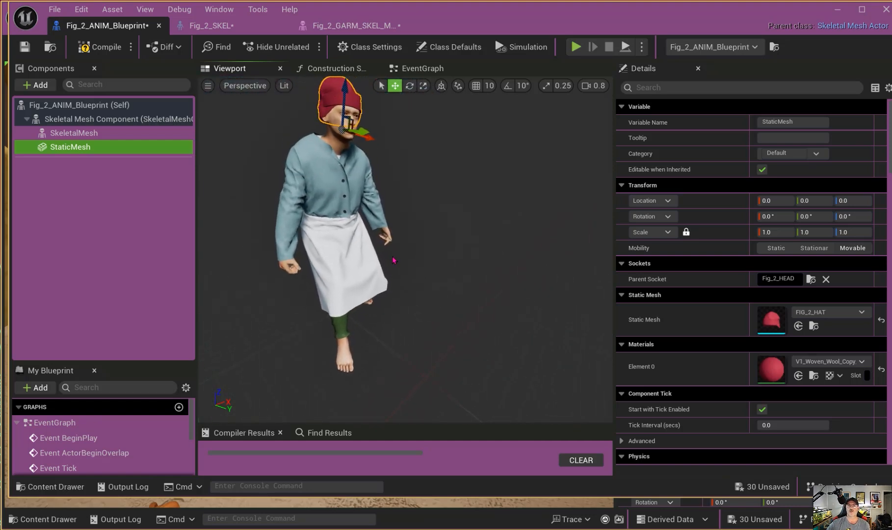
{"action": "left_click", "coordinate": [100, 46]}
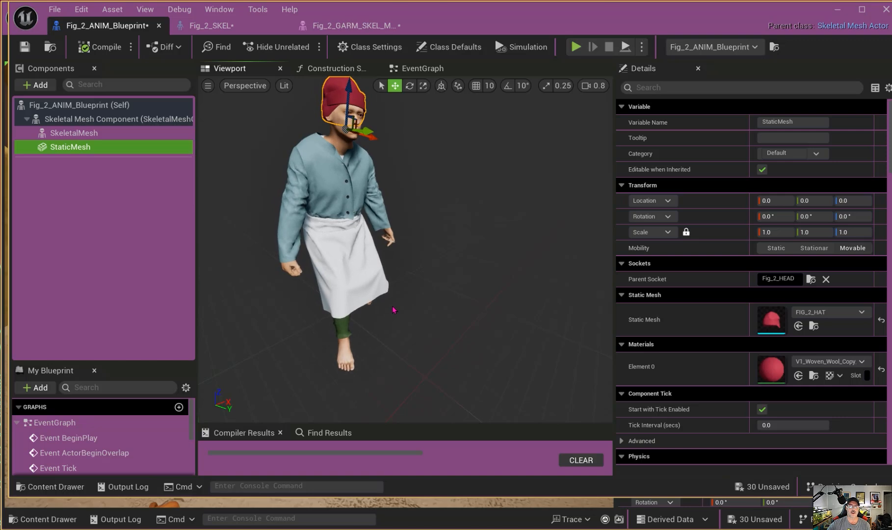
Step: Return to the VRTemplateMap level and move the Fig_2_ANIM_Blueprint actor toward the camera, beside the existing waiter
{"action": "left_click", "coordinate": [837, 11]}
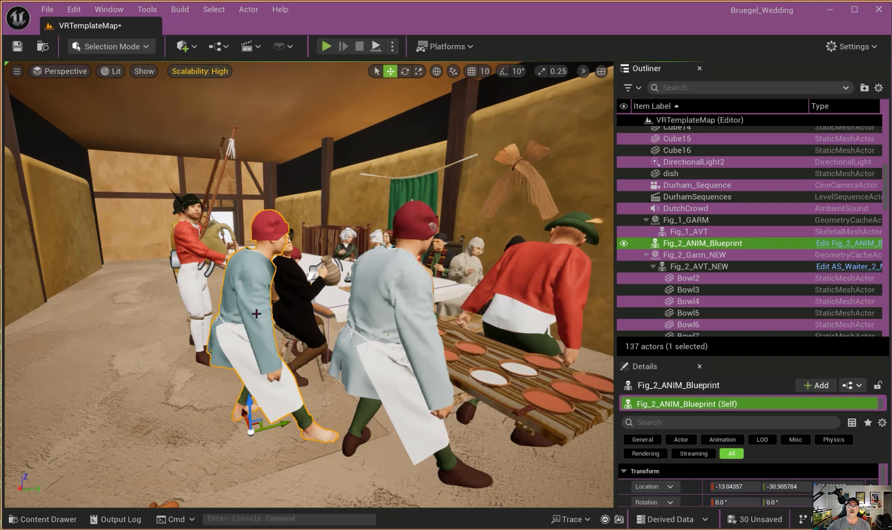
{"action": "left_click_drag", "start_coordinate": [241, 413], "coordinate": [258, 446]}
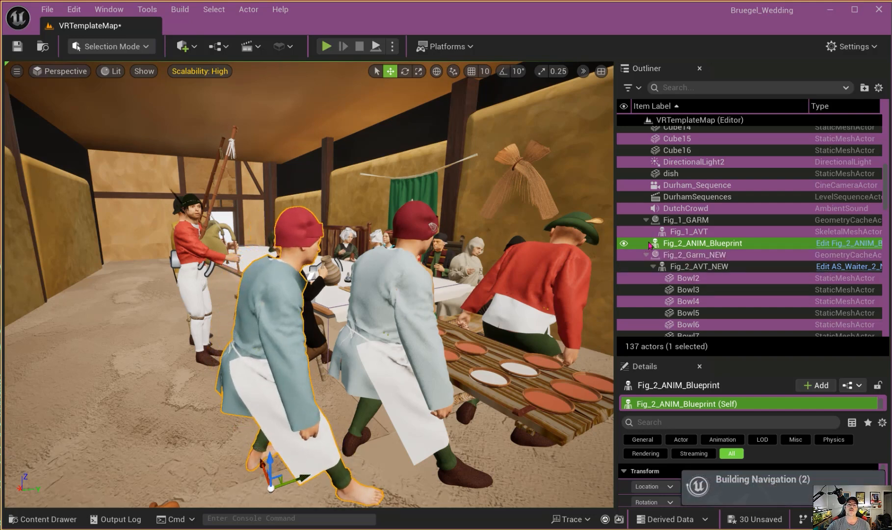